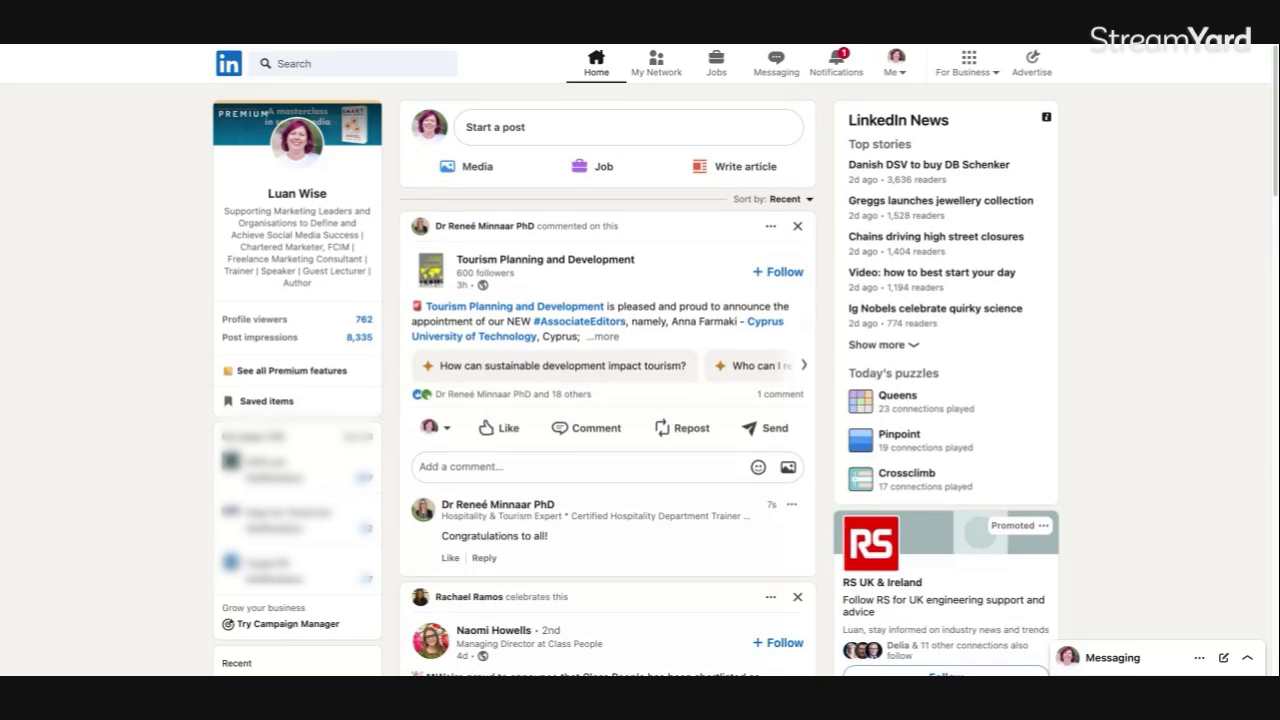
# Start creating a new event from the Events section of the home feed.
pyautogui.scroll(-3, 640, 360)
pyautogui.scroll(-5, 640, 360)
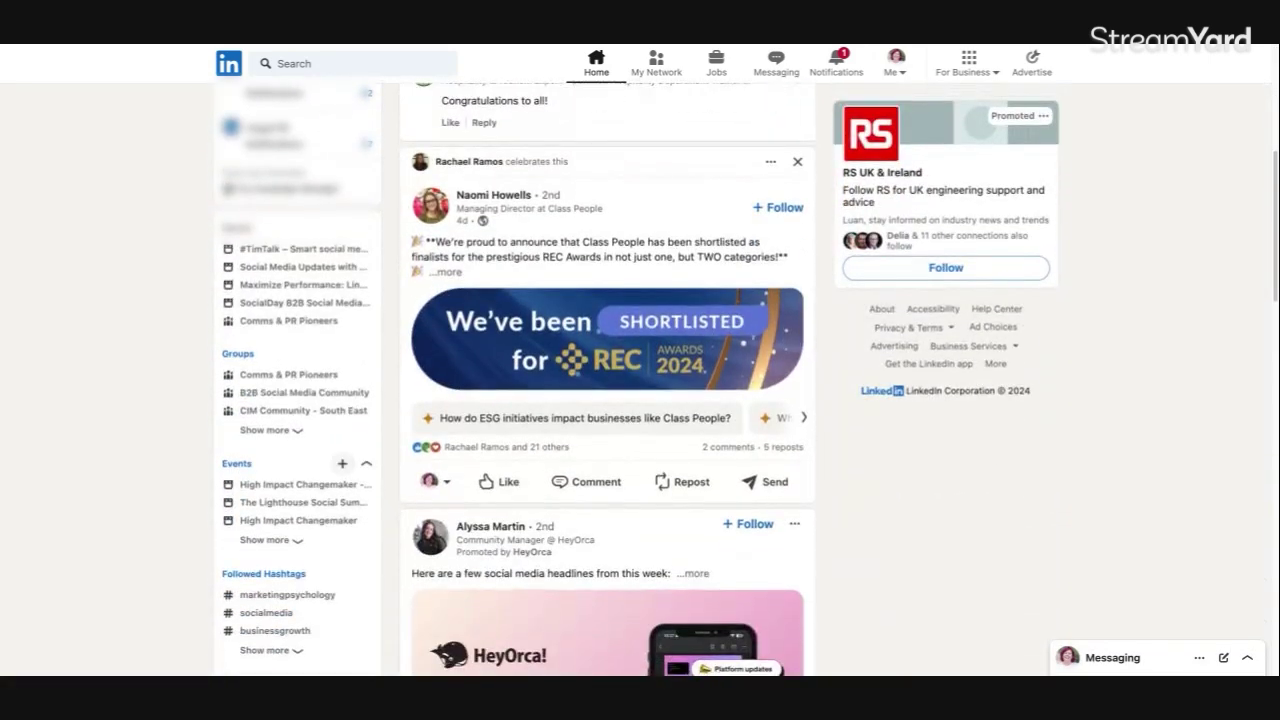
pyautogui.click(342, 465)
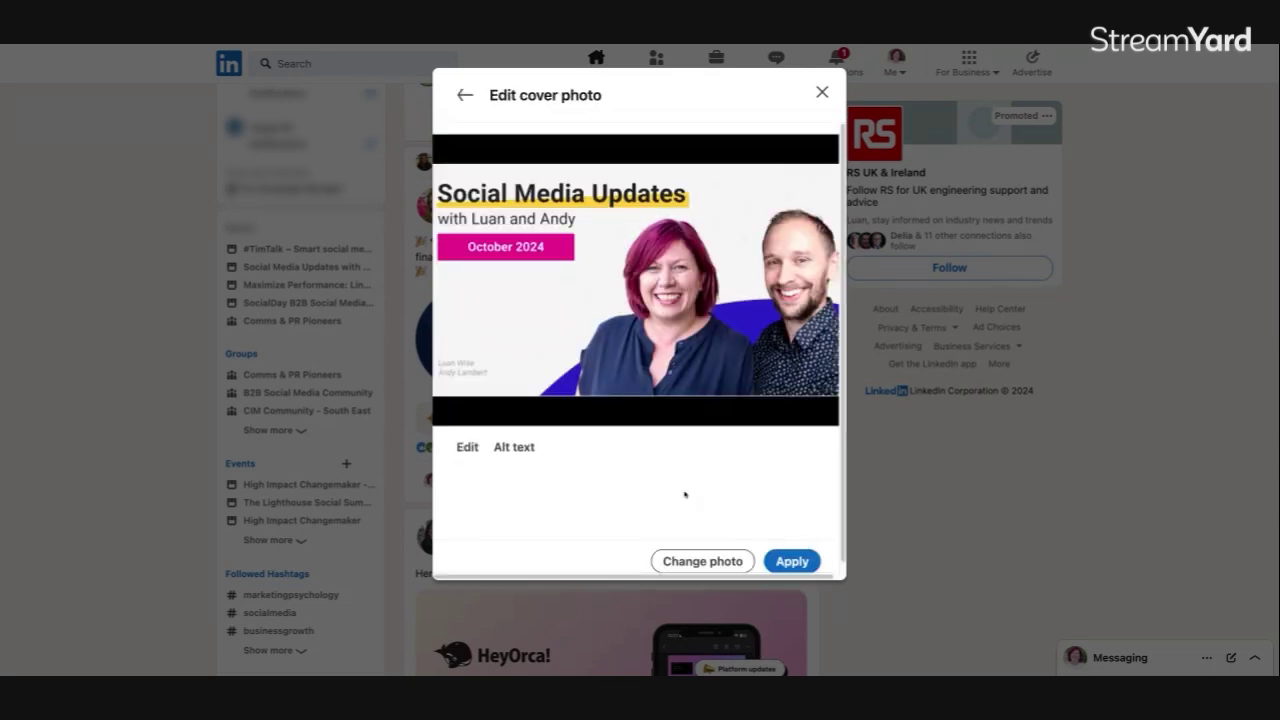
# Add alt text to the cover photo naming the two event hosts with copy 'Social media updates', October 2024, and apply it.
pyautogui.click(516, 447)
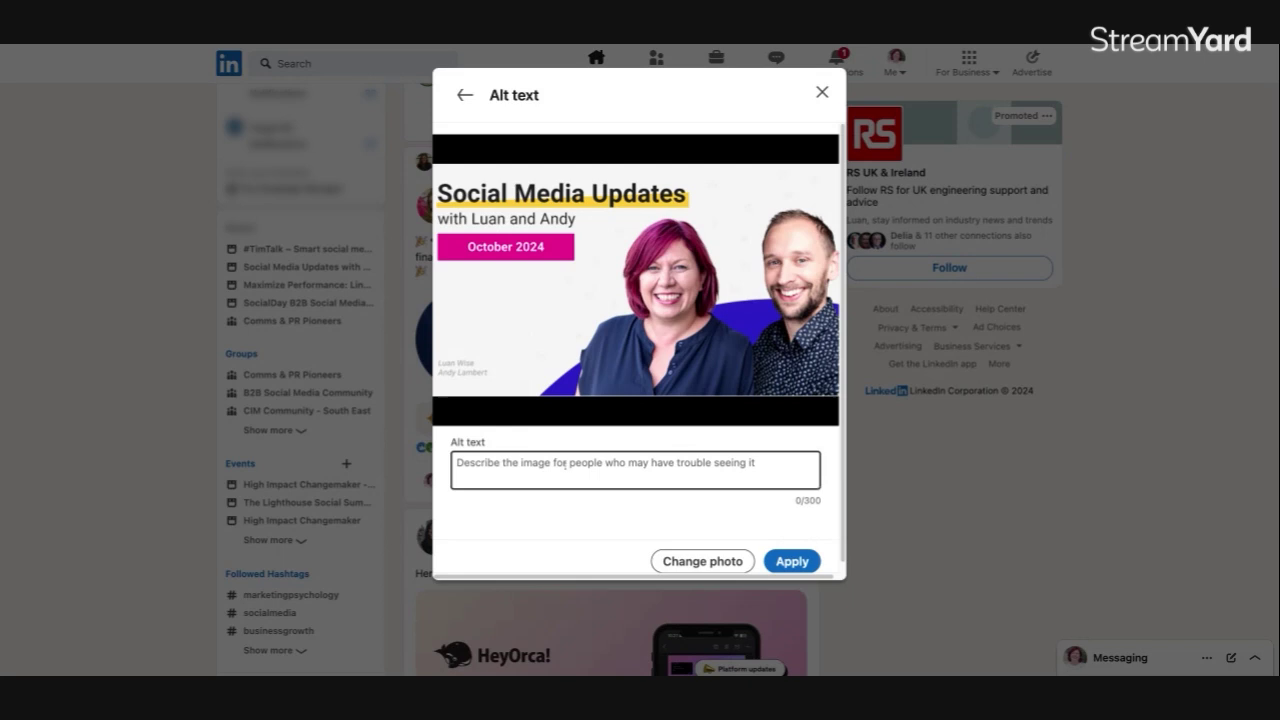
pyautogui.click(567, 464)
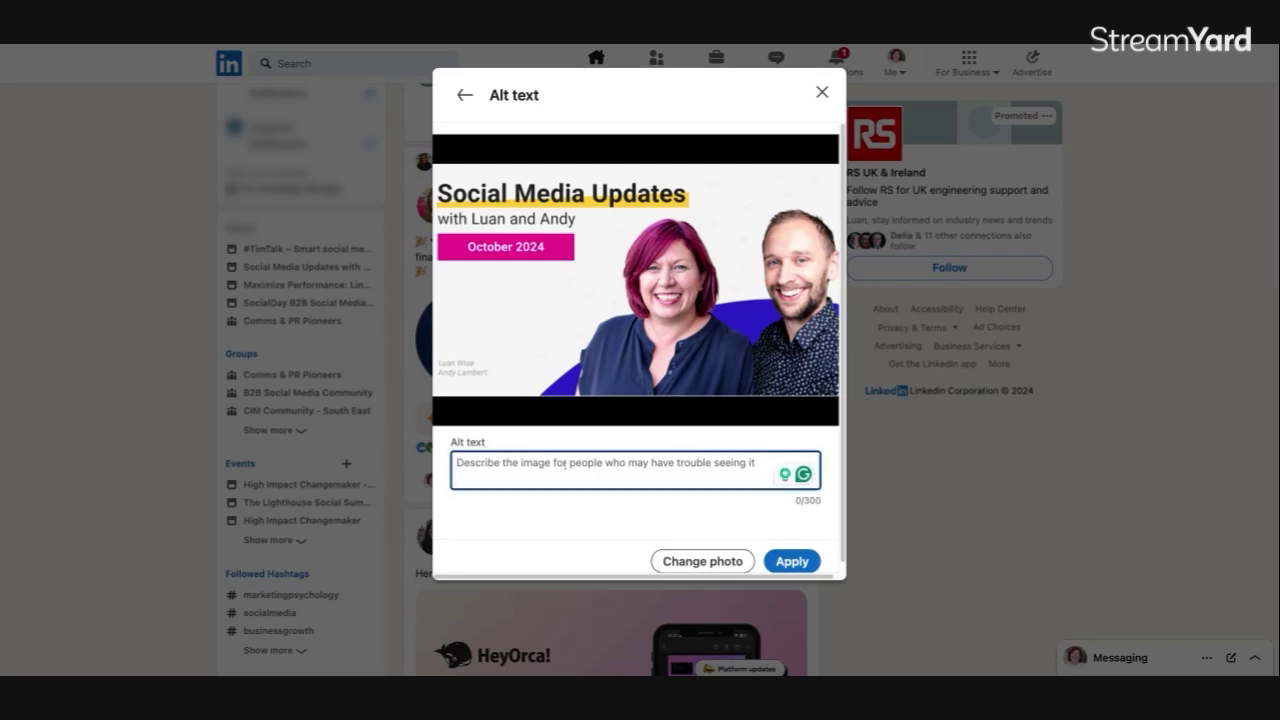
pyautogui.write('Lua')
pyautogui.press('BackSpace')
pyautogui.press('BackSpace')
pyautogui.press('BackSpace')
pyautogui.write('Event')
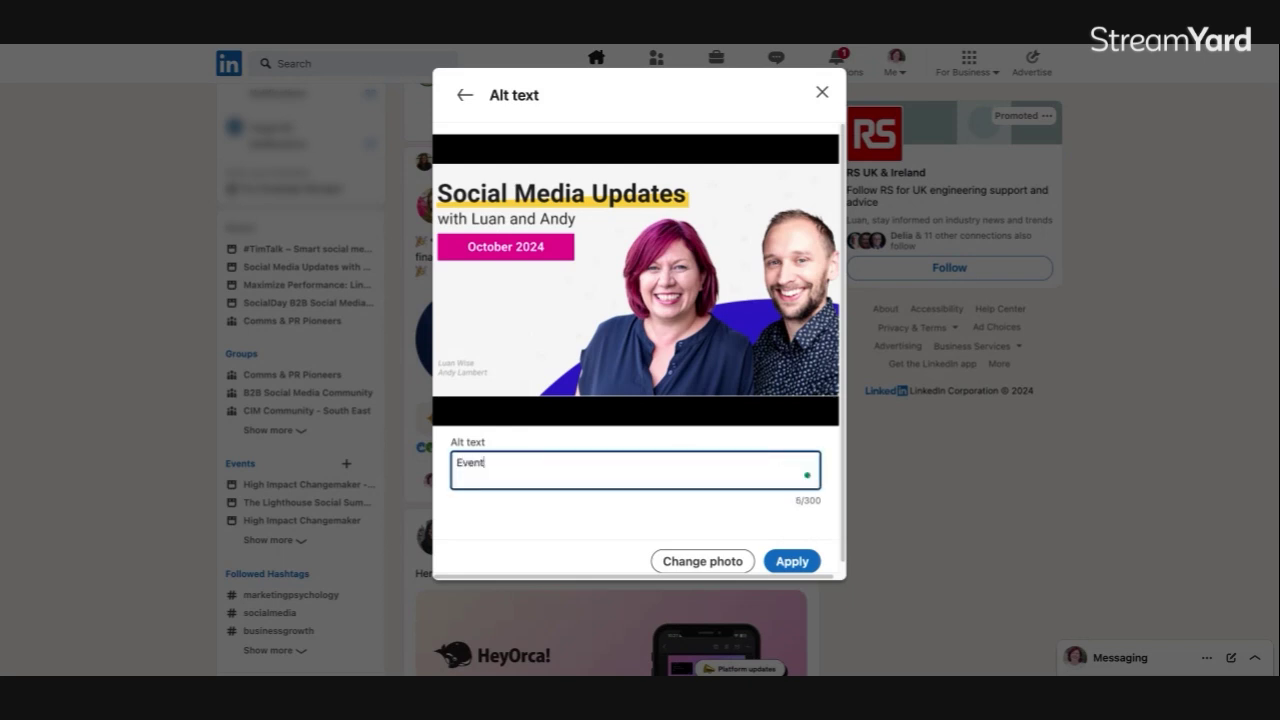
pyautogui.write(' hosts Luan and Andy with copy ')
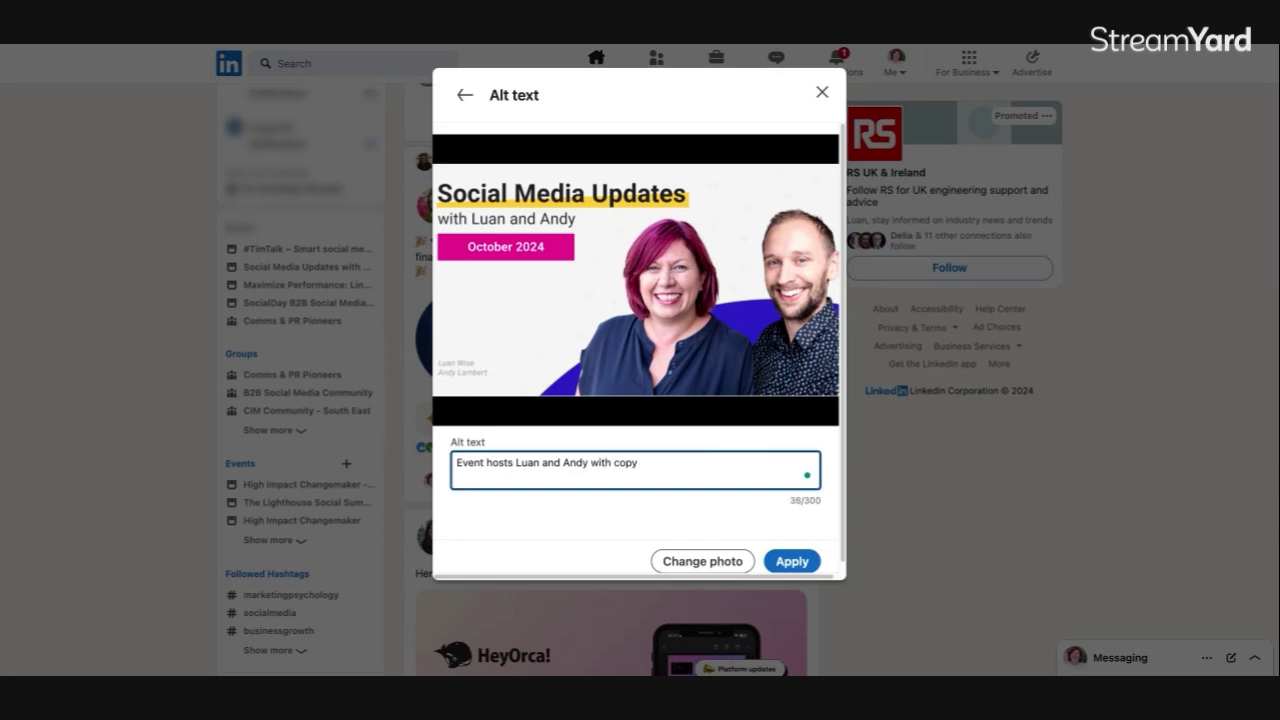
pyautogui.write("'Social media updates'")
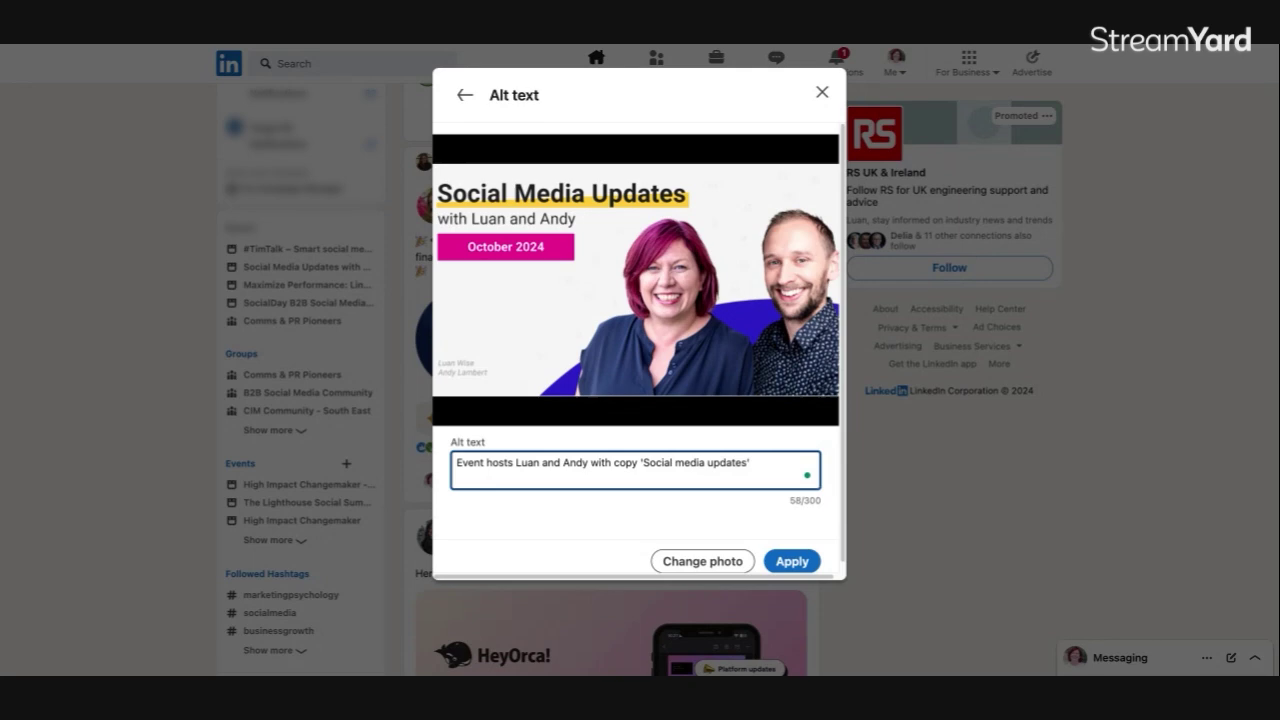
pyautogui.write(', October 2024')
pyautogui.click(790, 561)
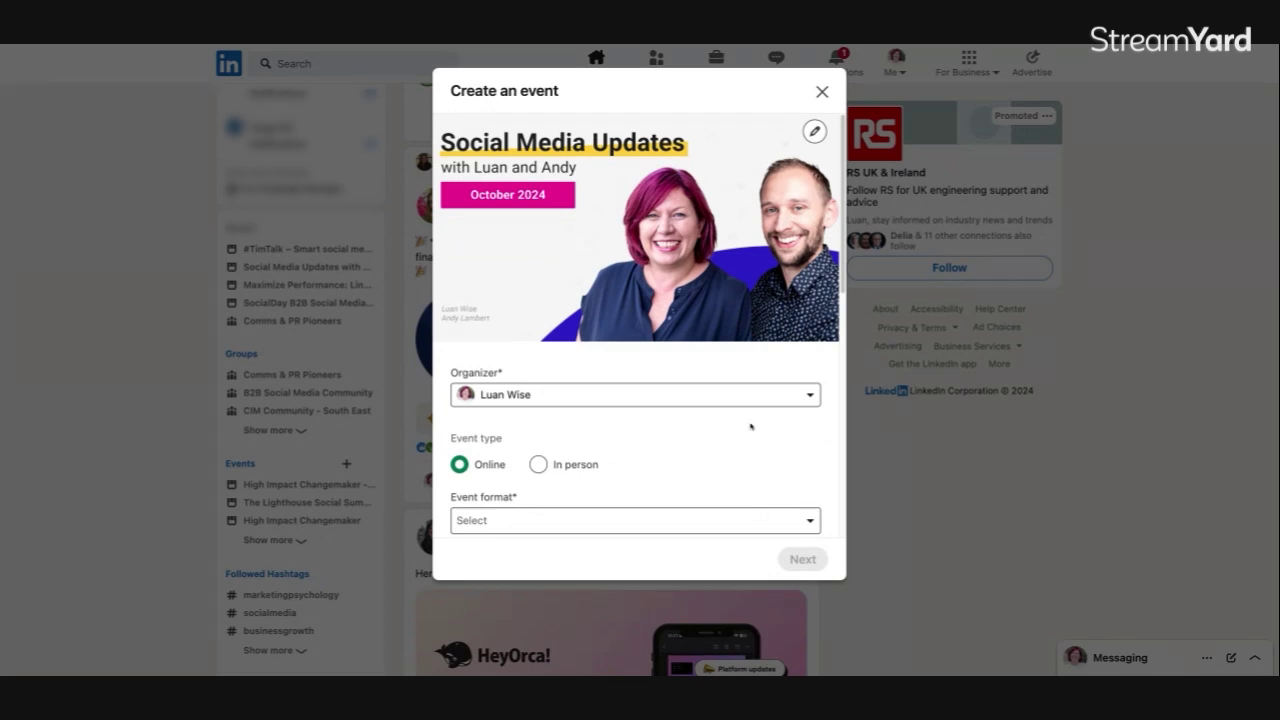
# Set the online event's format to LinkedIn Live.
pyautogui.scroll(-1, 822, 383)
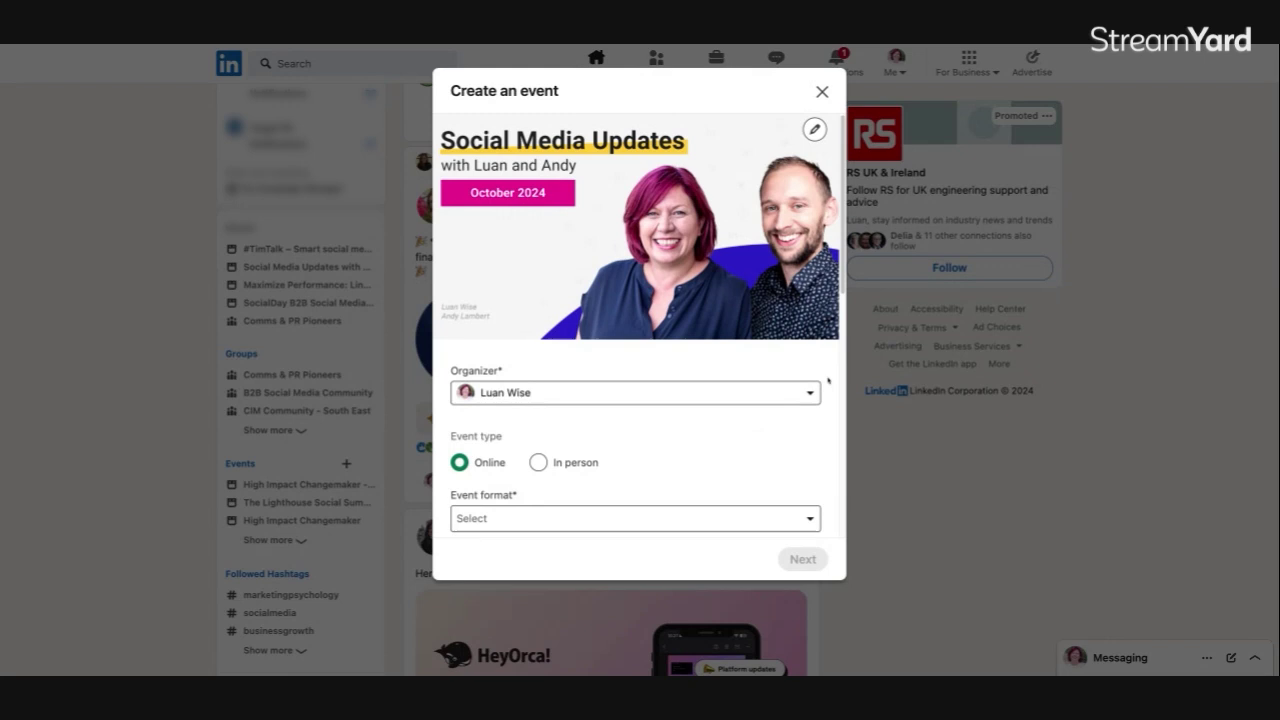
pyautogui.scroll(-1, 828, 380)
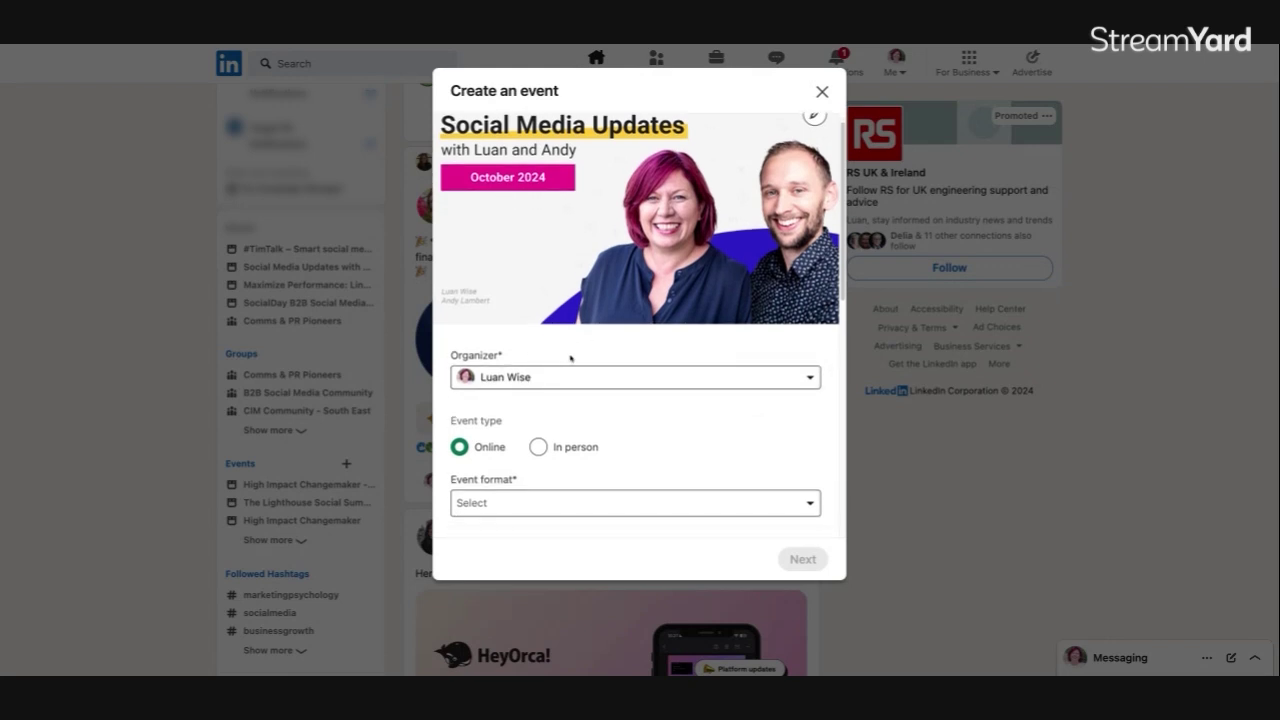
pyautogui.scroll(-1, 650, 356)
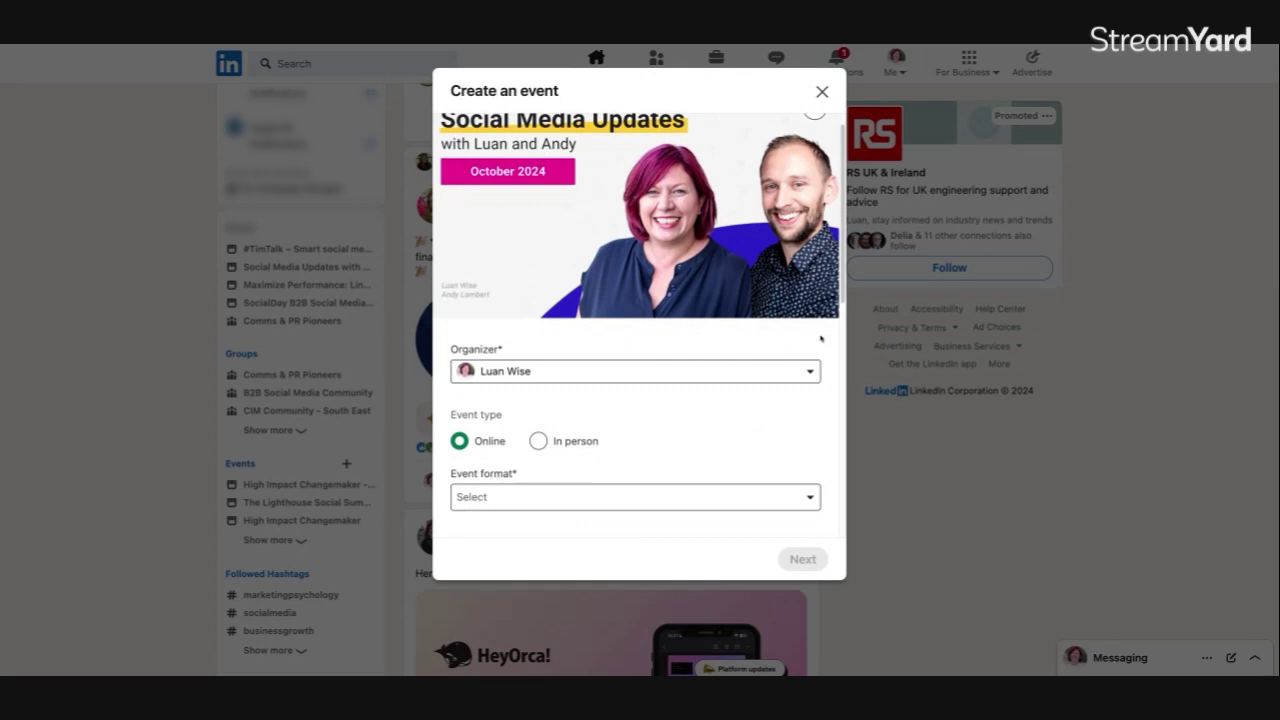
pyautogui.scroll(-2, 830, 352)
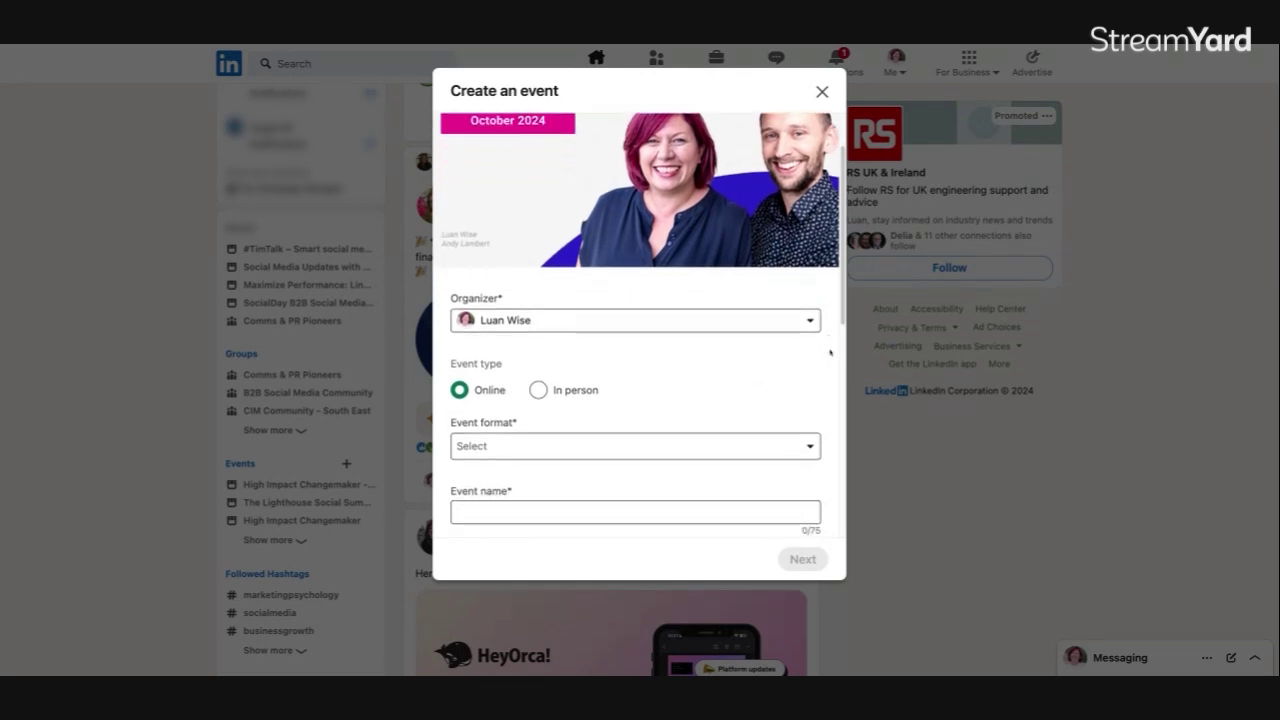
pyautogui.scroll(-1, 830, 352)
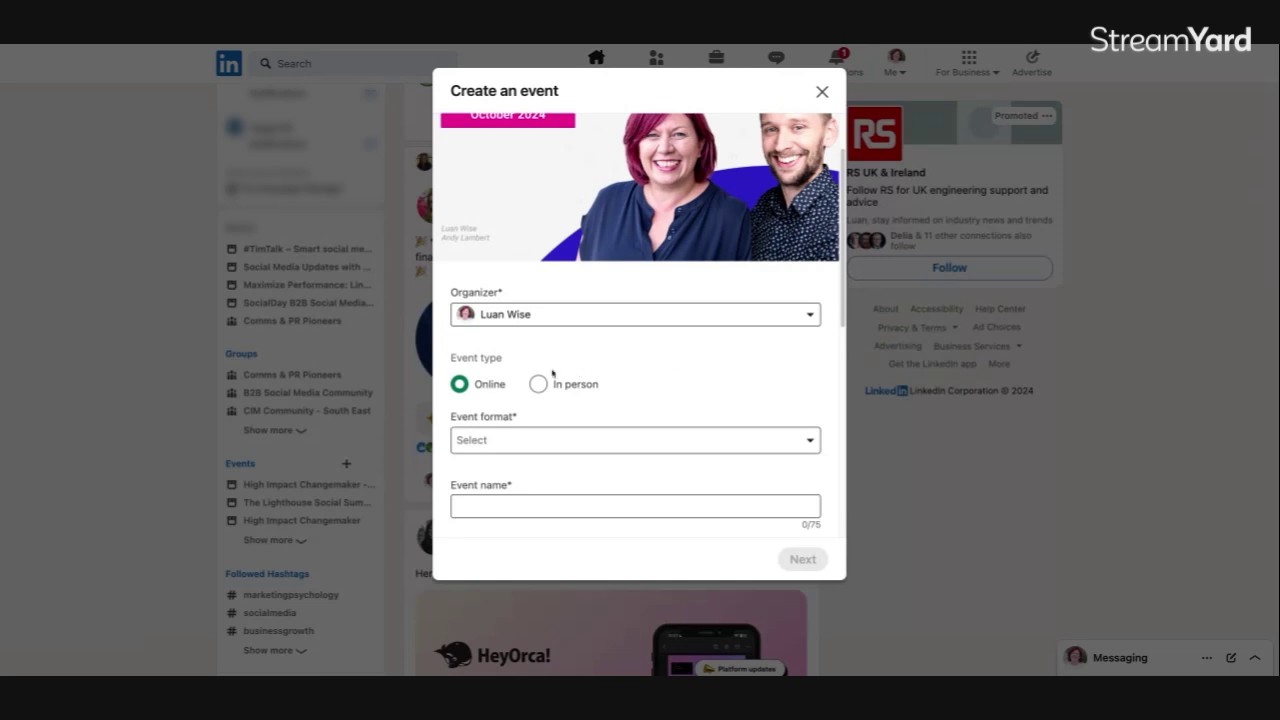
pyautogui.scroll(-1, 795, 390)
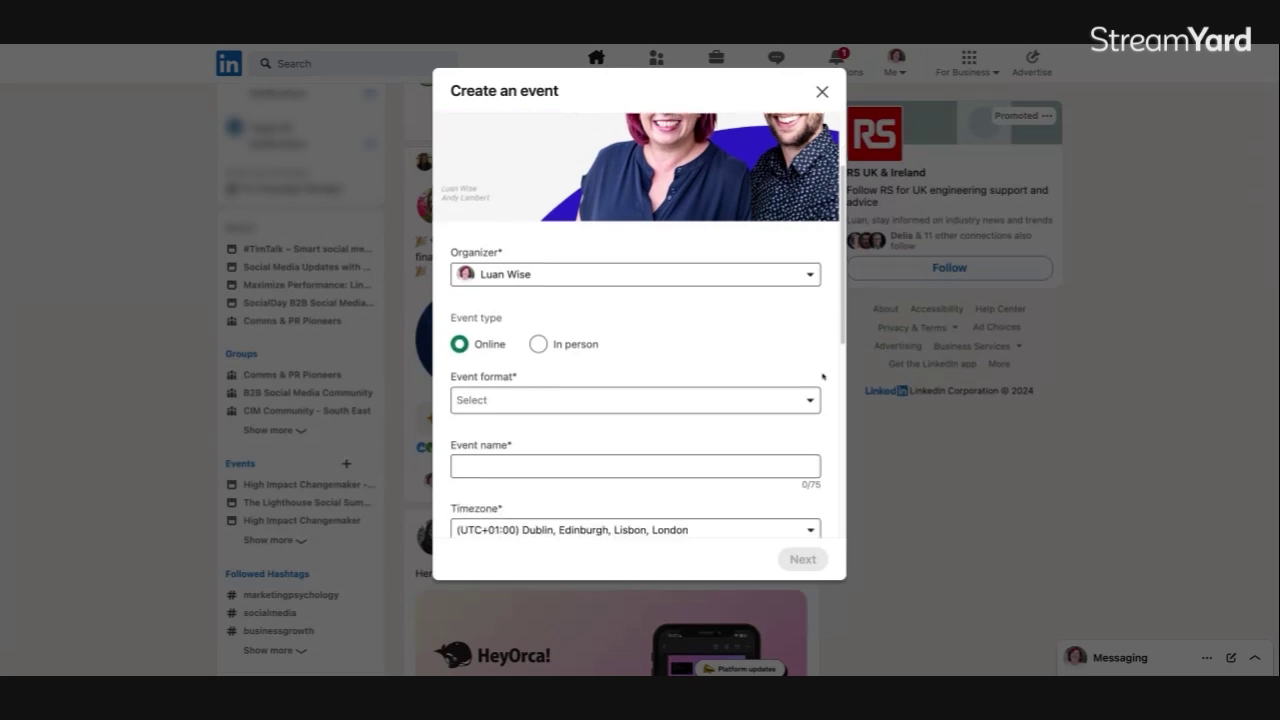
pyautogui.click(808, 402)
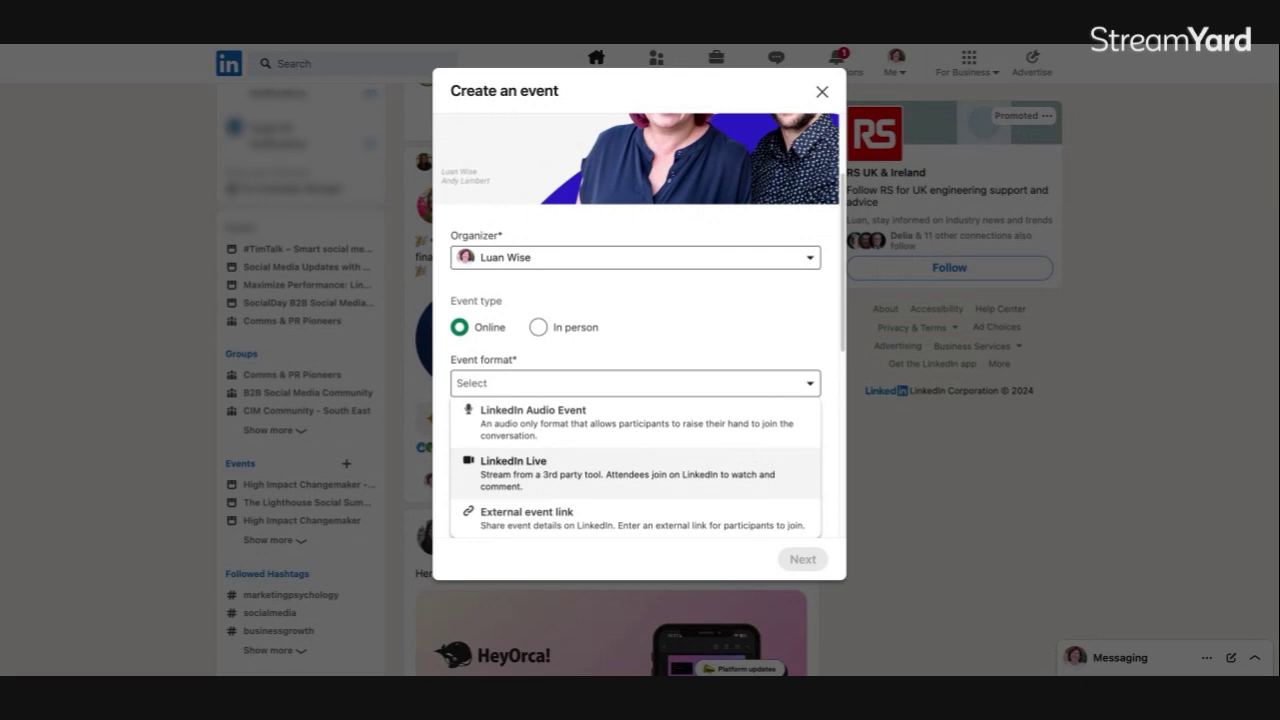
pyautogui.click(782, 455)
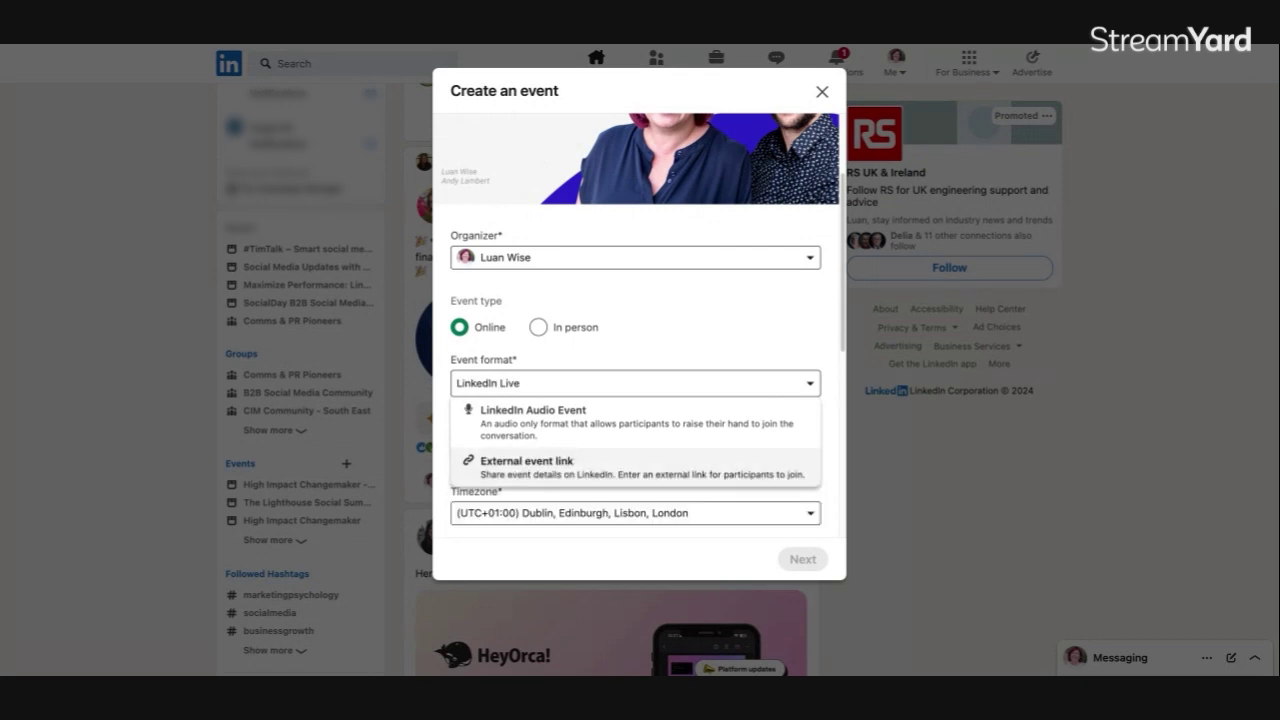
# Name the event "Social media updates with", followed by both hosts' first names and "(October 2024)".
pyautogui.click(720, 451)
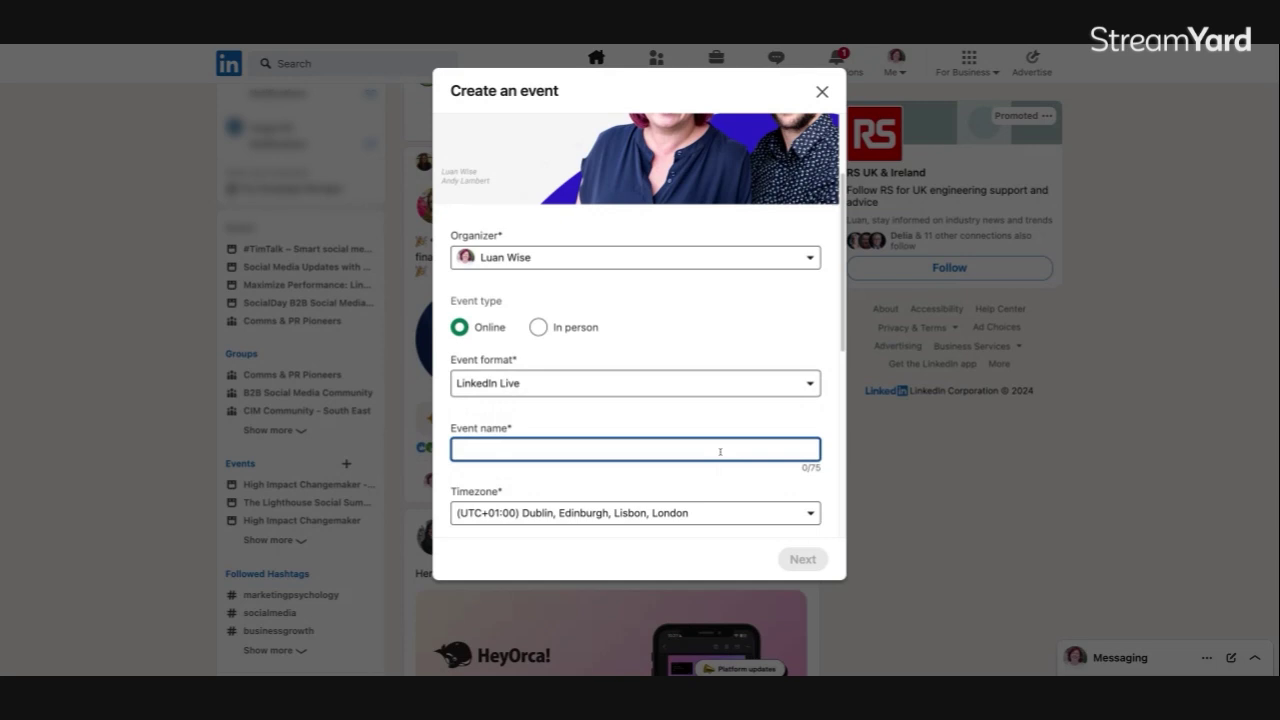
pyautogui.write('Social media ')
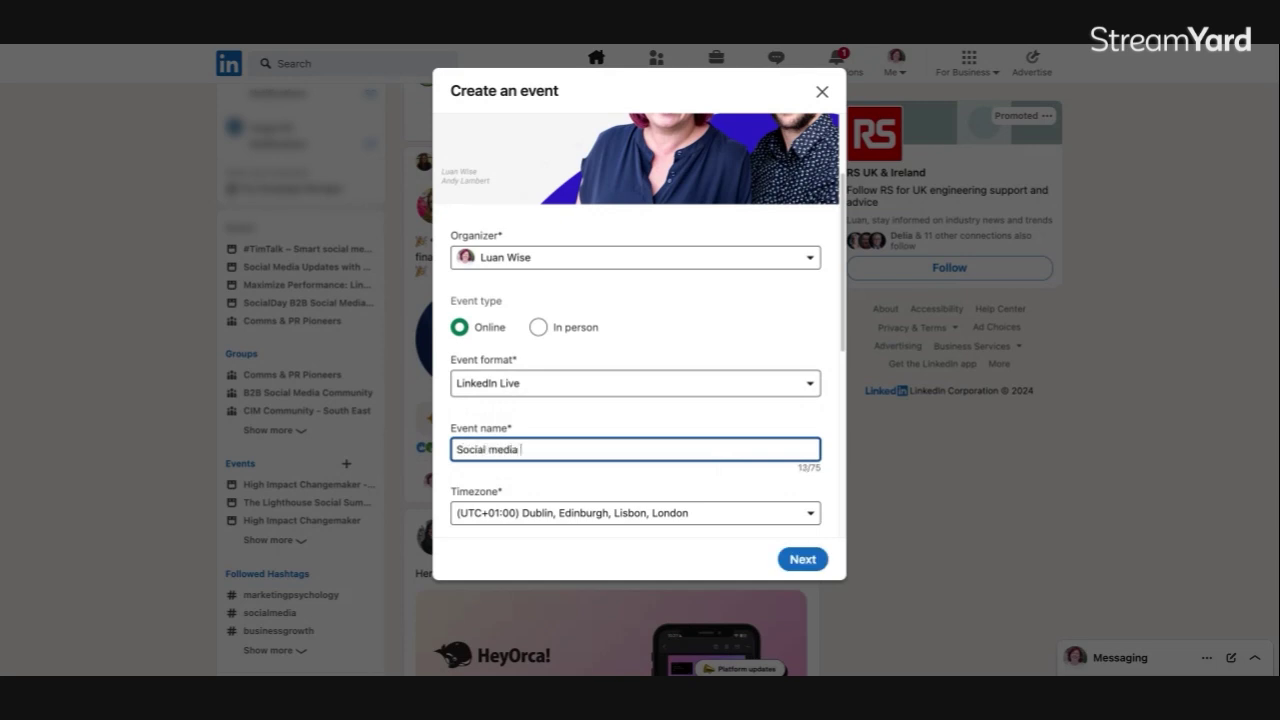
pyautogui.write('updates with Luan adn')
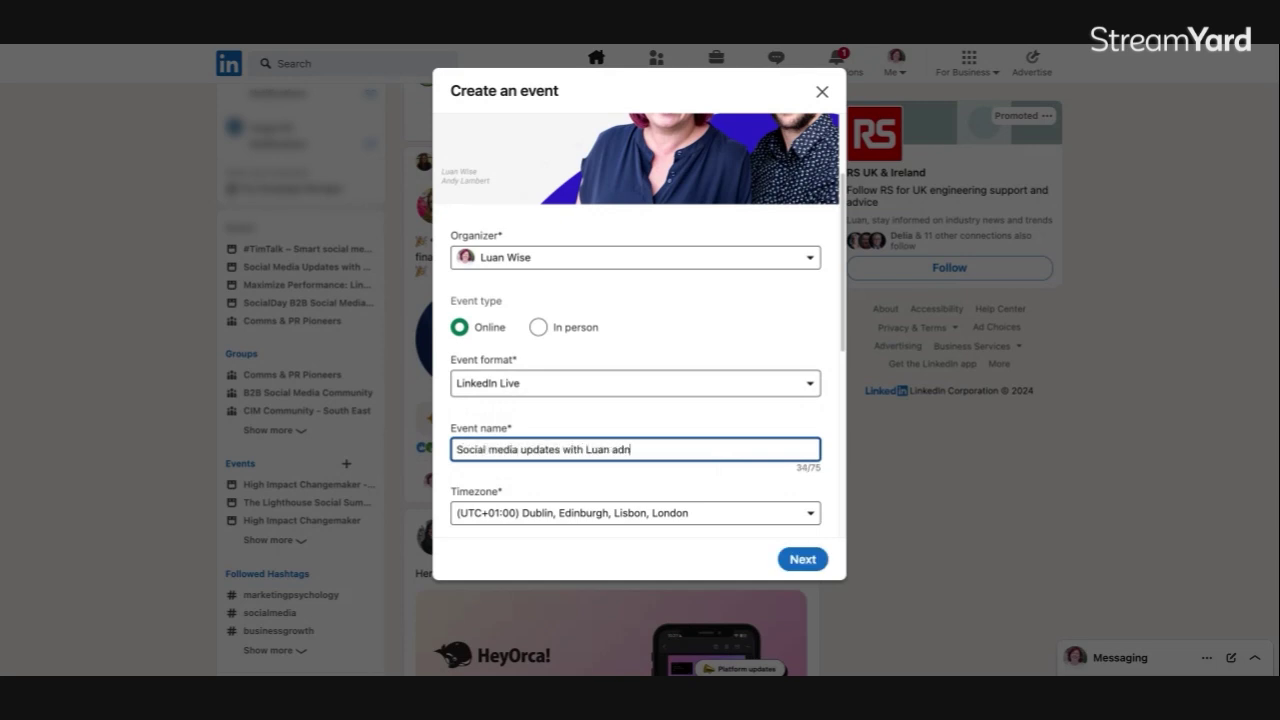
pyautogui.write(' A')
pyautogui.press('BackSpace')
pyautogui.press('BackSpace')
pyautogui.press('BackSpace')
pyautogui.press('BackSpace')
pyautogui.write('nd Andy (October 2024')
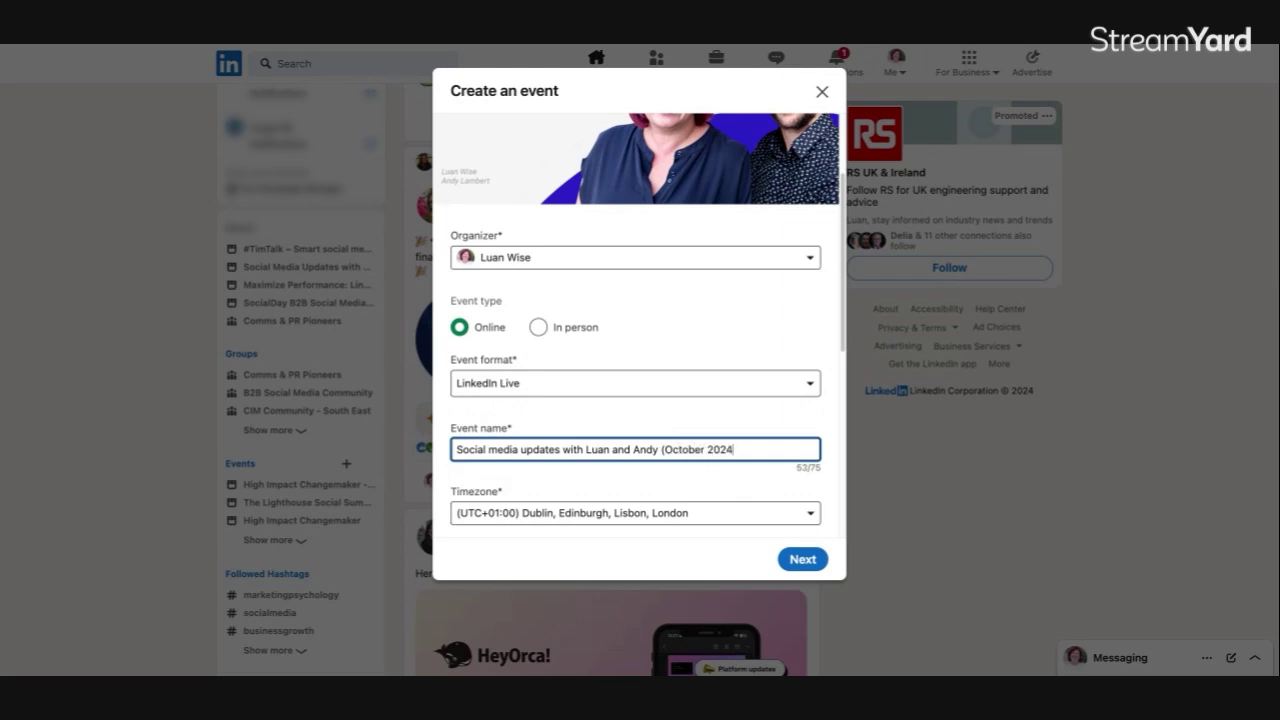
pyautogui.write(')')
# Set the event's start date to 10/31/2024.
pyautogui.scroll(-2, 828, 369)
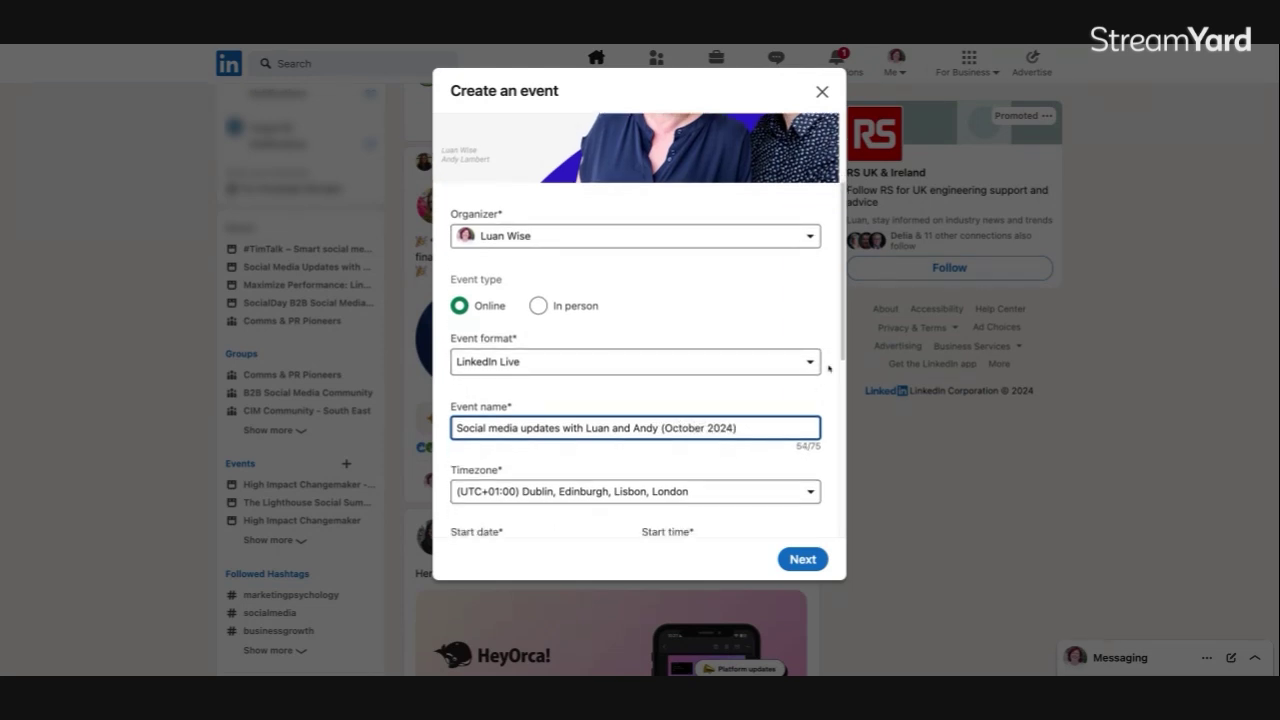
pyautogui.scroll(-5, 828, 369)
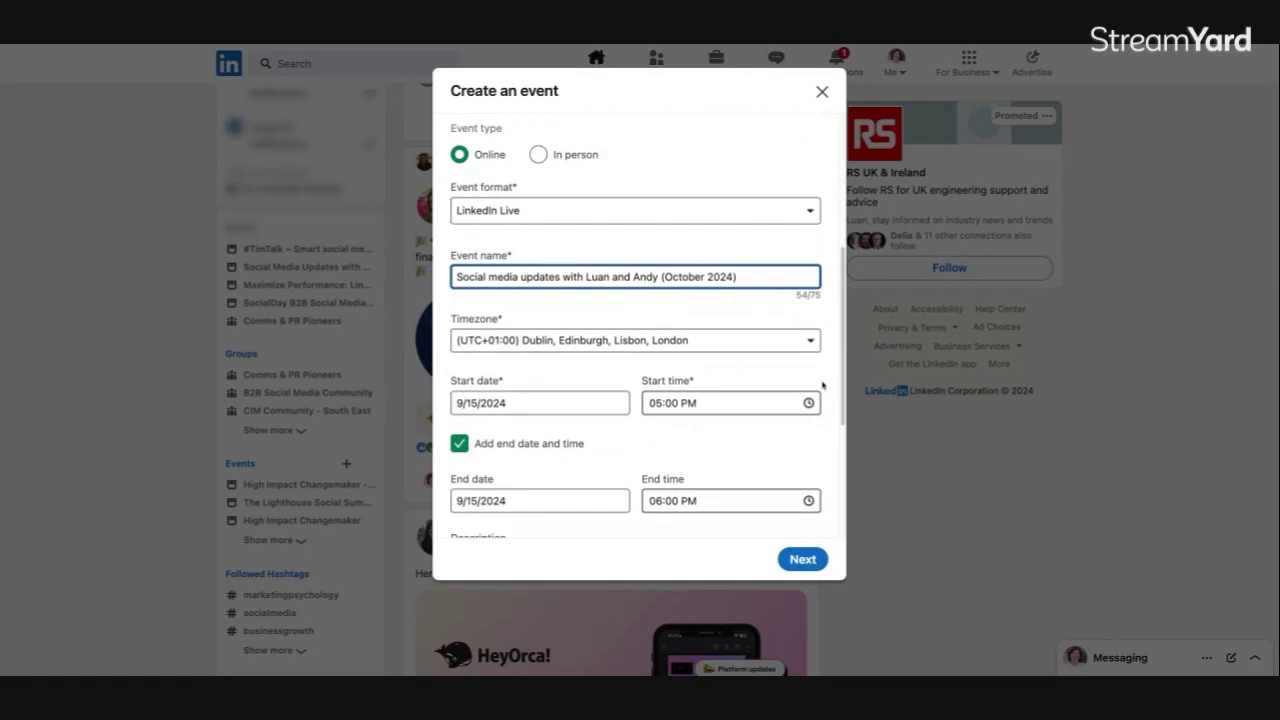
pyautogui.scroll(-2, 823, 385)
pyautogui.click(560, 355)
pyautogui.click(682, 391)
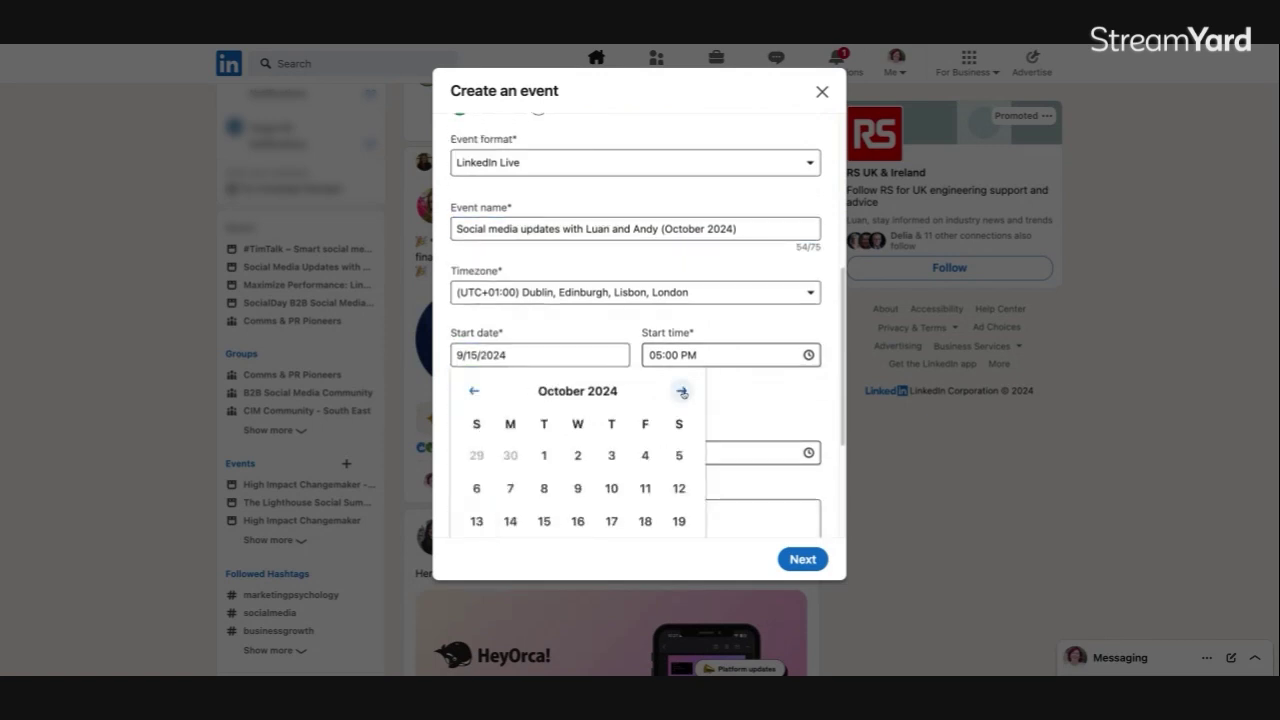
pyautogui.scroll(-3, 660, 400)
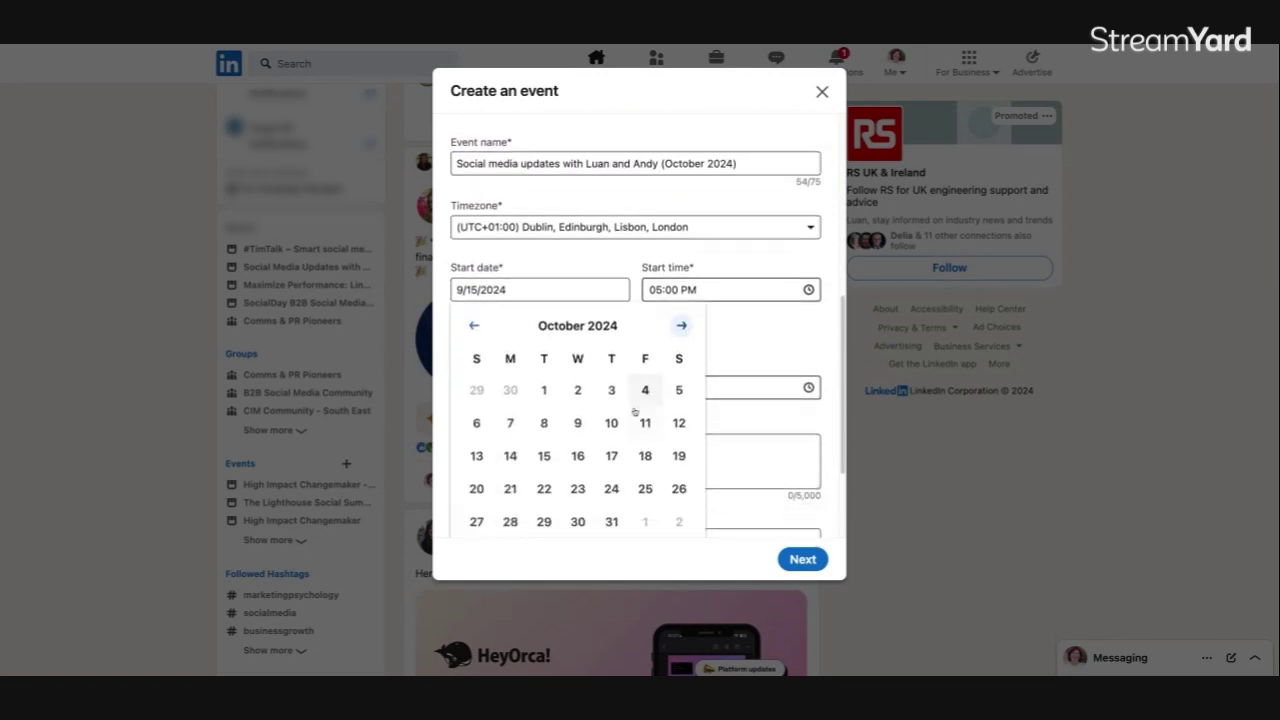
pyautogui.scroll(-2, 634, 412)
pyautogui.click(613, 461)
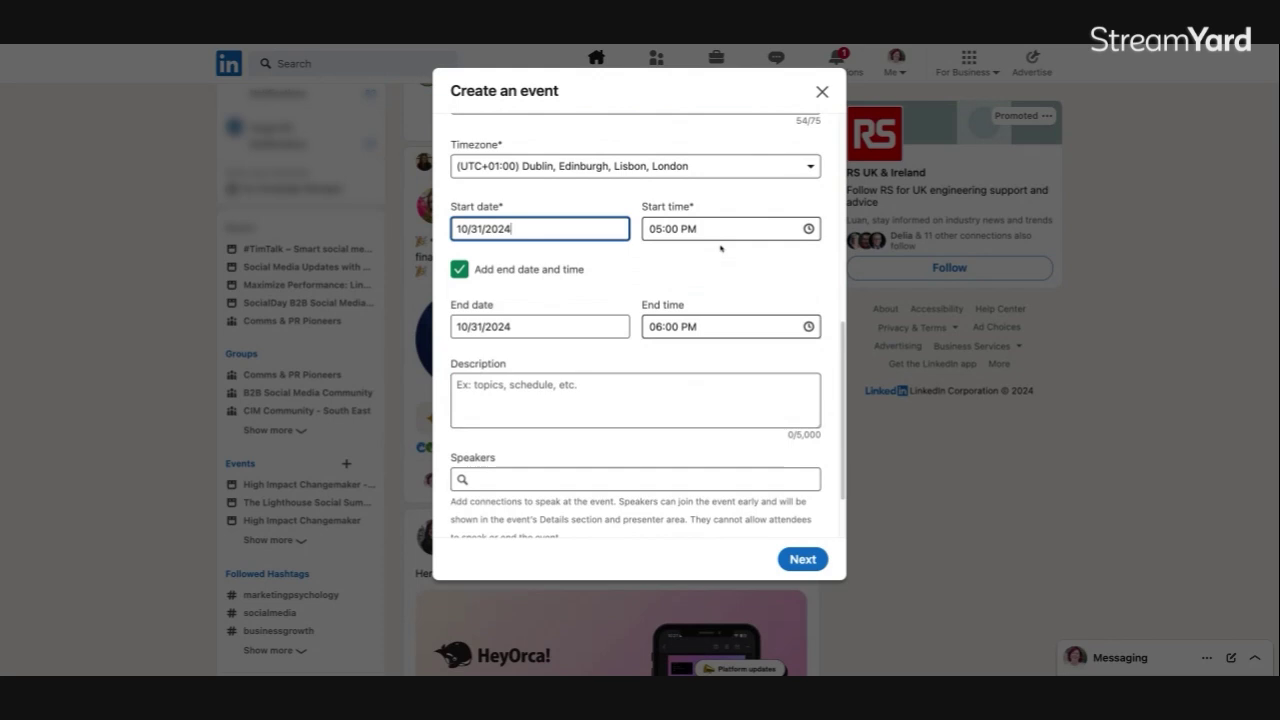
# Set the event's start time to 11:00 AM.
pyautogui.click(737, 229)
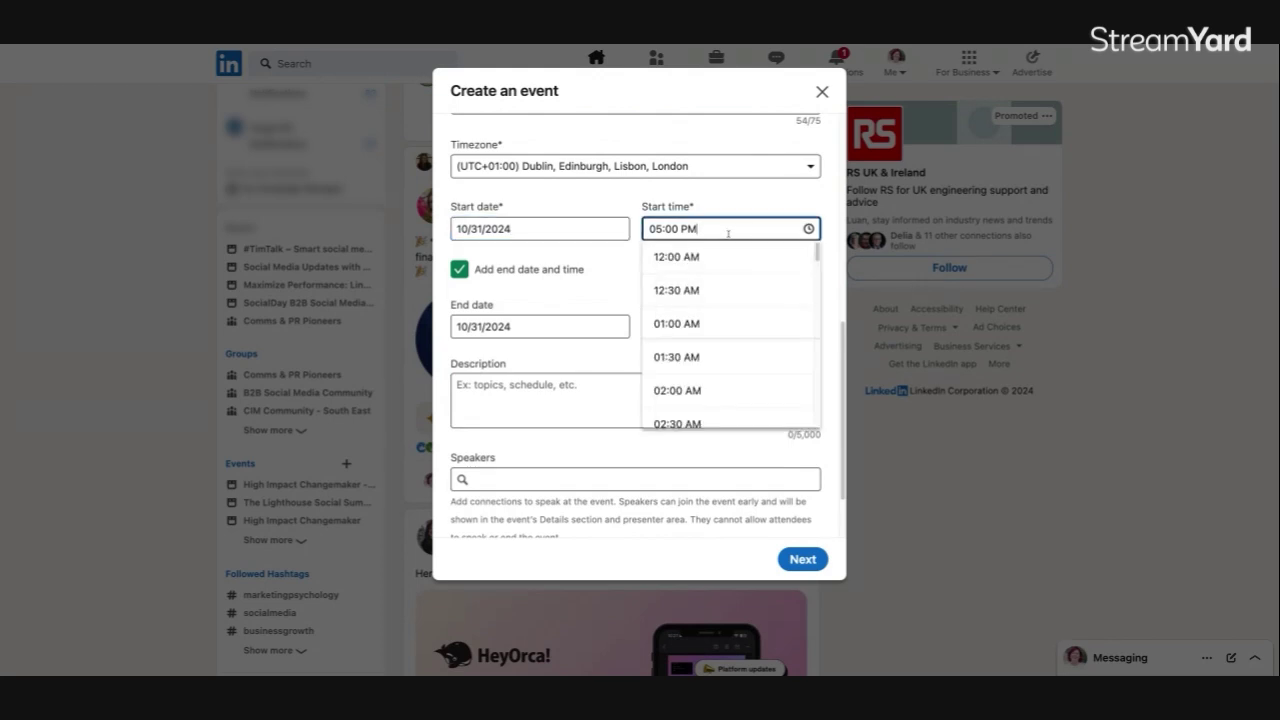
pyautogui.moveTo(729, 229); pyautogui.dragTo(627, 229)
pyautogui.write('11')
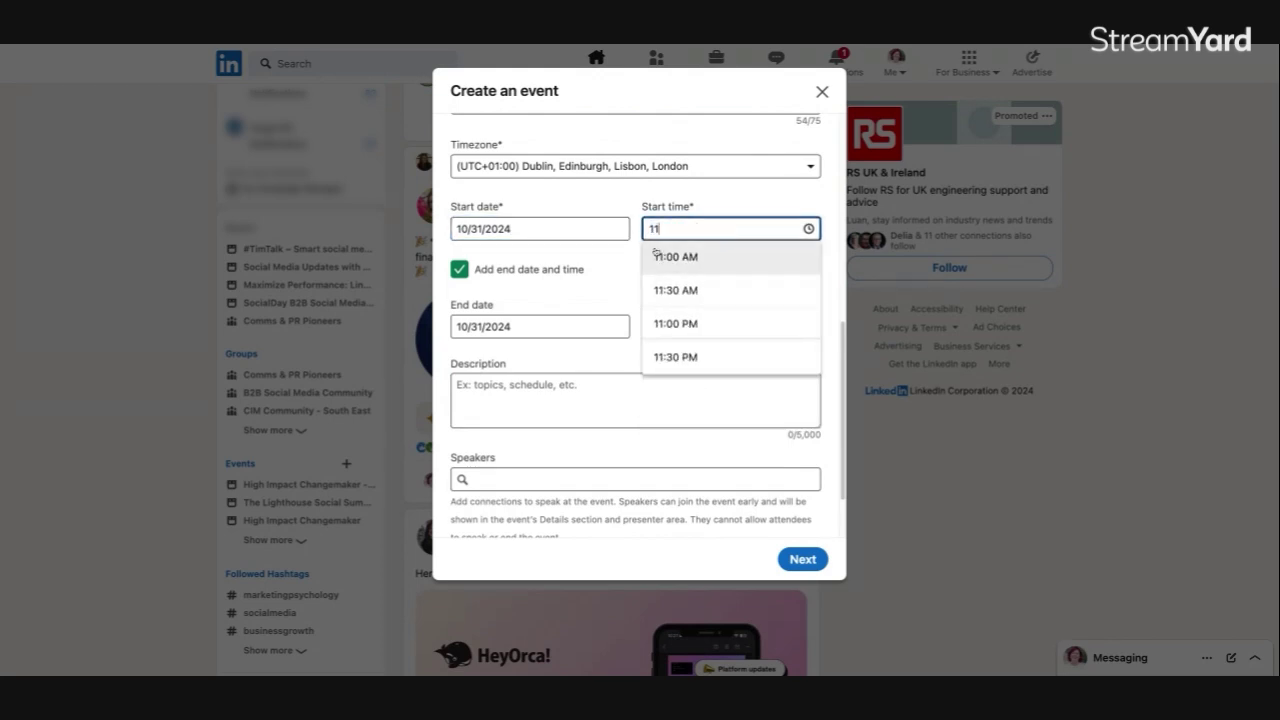
pyautogui.click(700, 257)
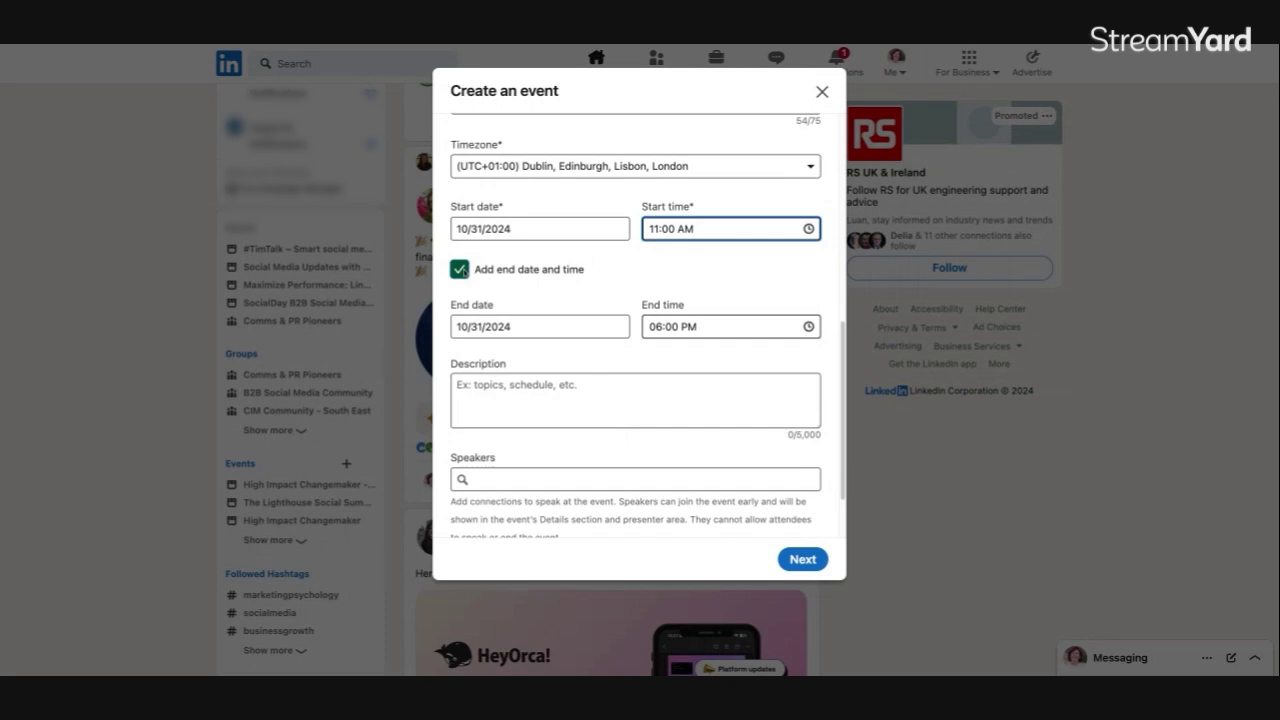
# Leave out the end date and time, and paste the prepared text as the event description.
pyautogui.click(459, 269)
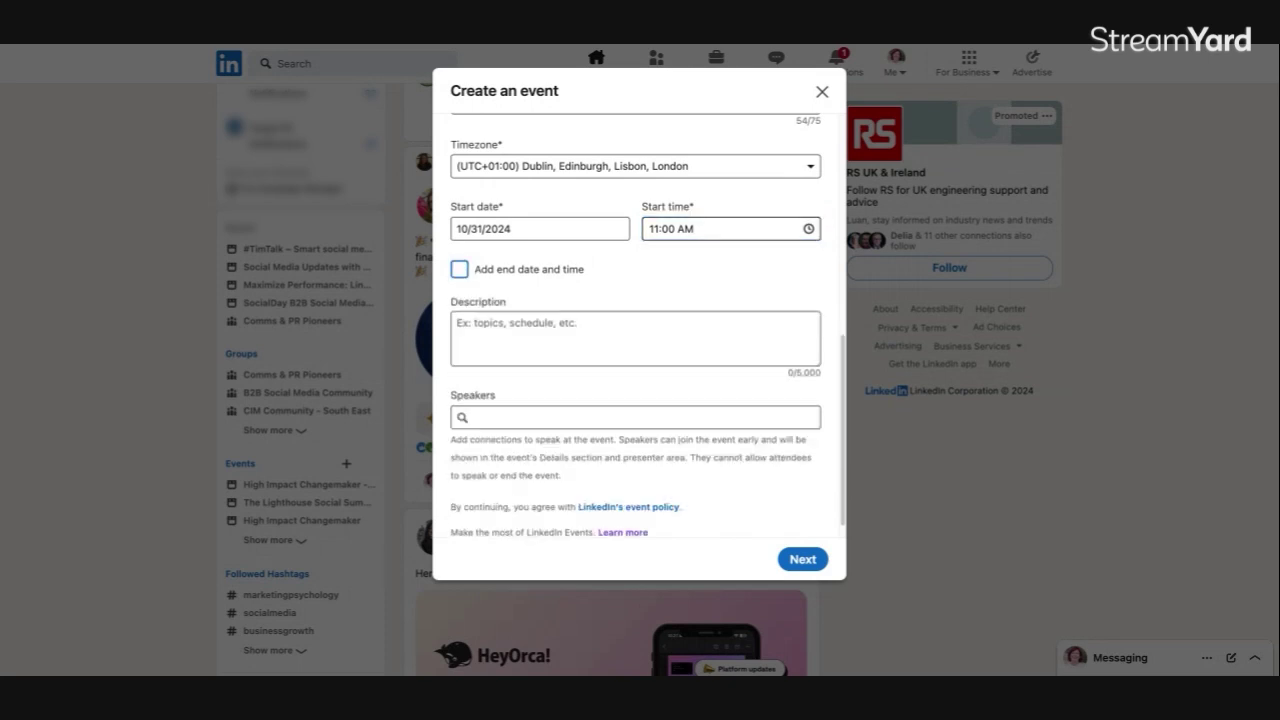
pyautogui.click(571, 323)
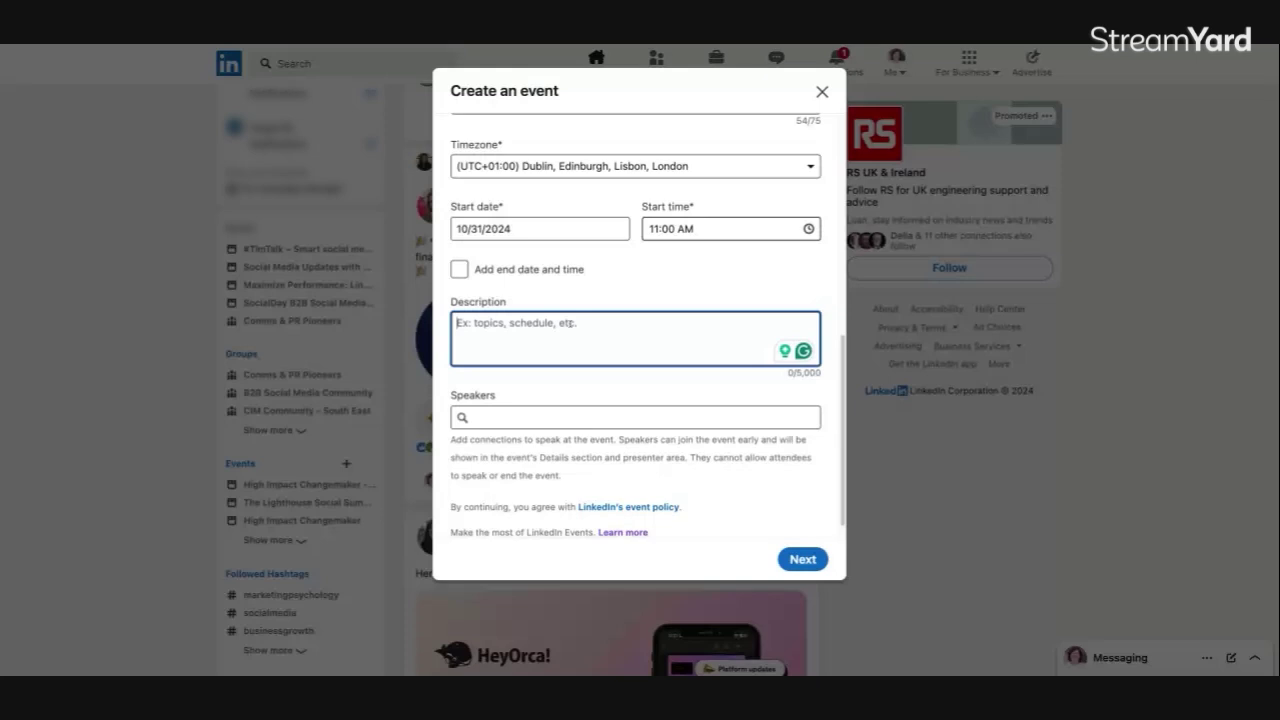
pyautogui.hotkey('ctrl', 'v')
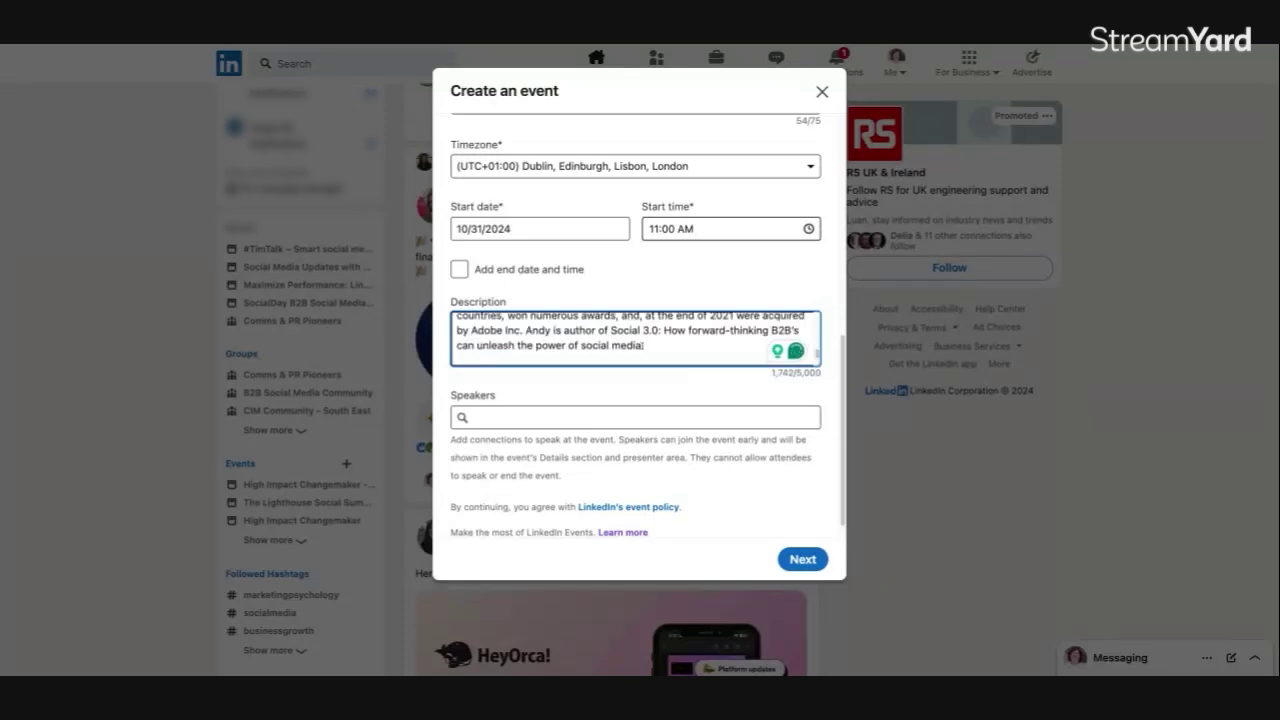
# Add both hosts shown on the cover image as speakers of the event.
pyautogui.click(672, 416)
pyautogui.write('Luan Wise')
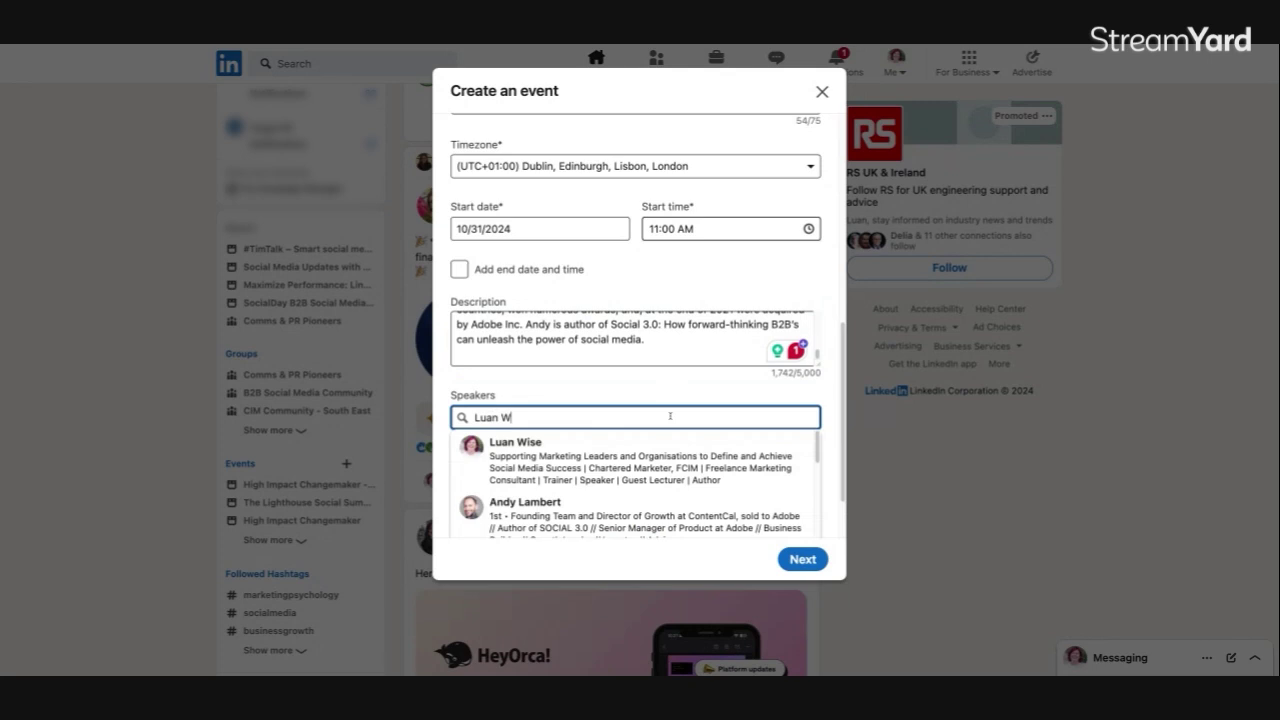
pyautogui.click(660, 452)
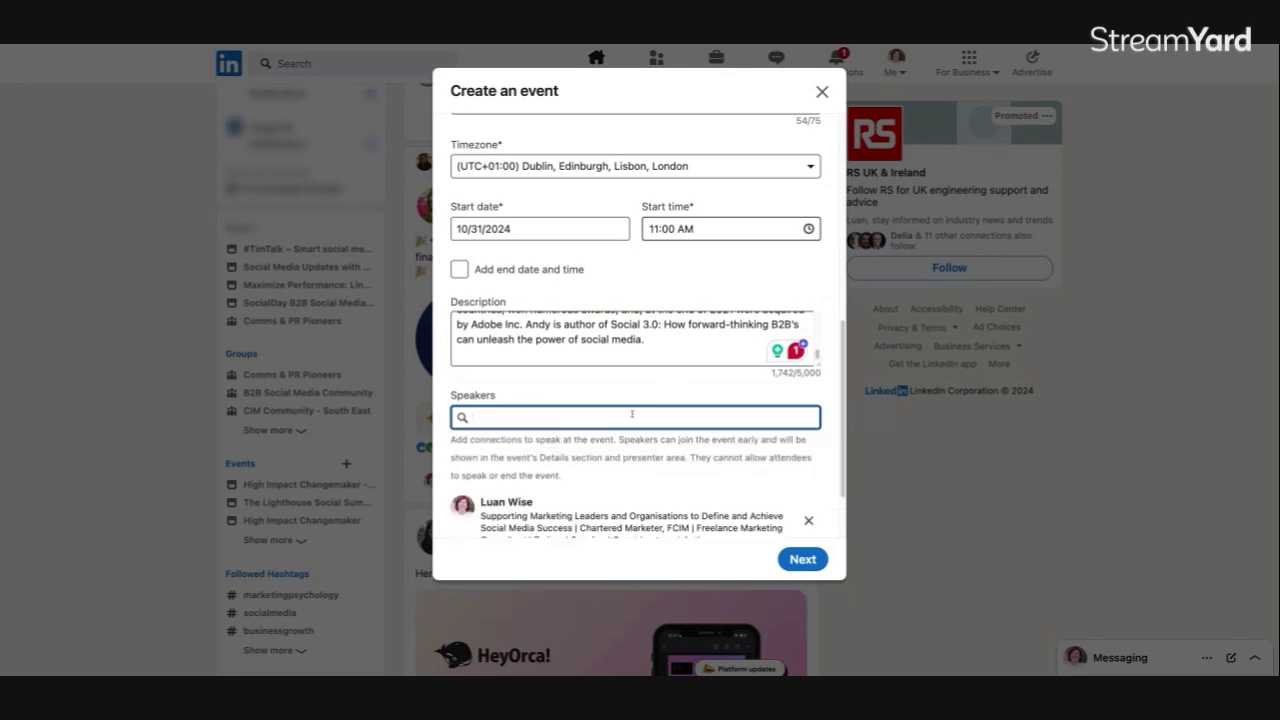
pyautogui.write('Andy Lambert')
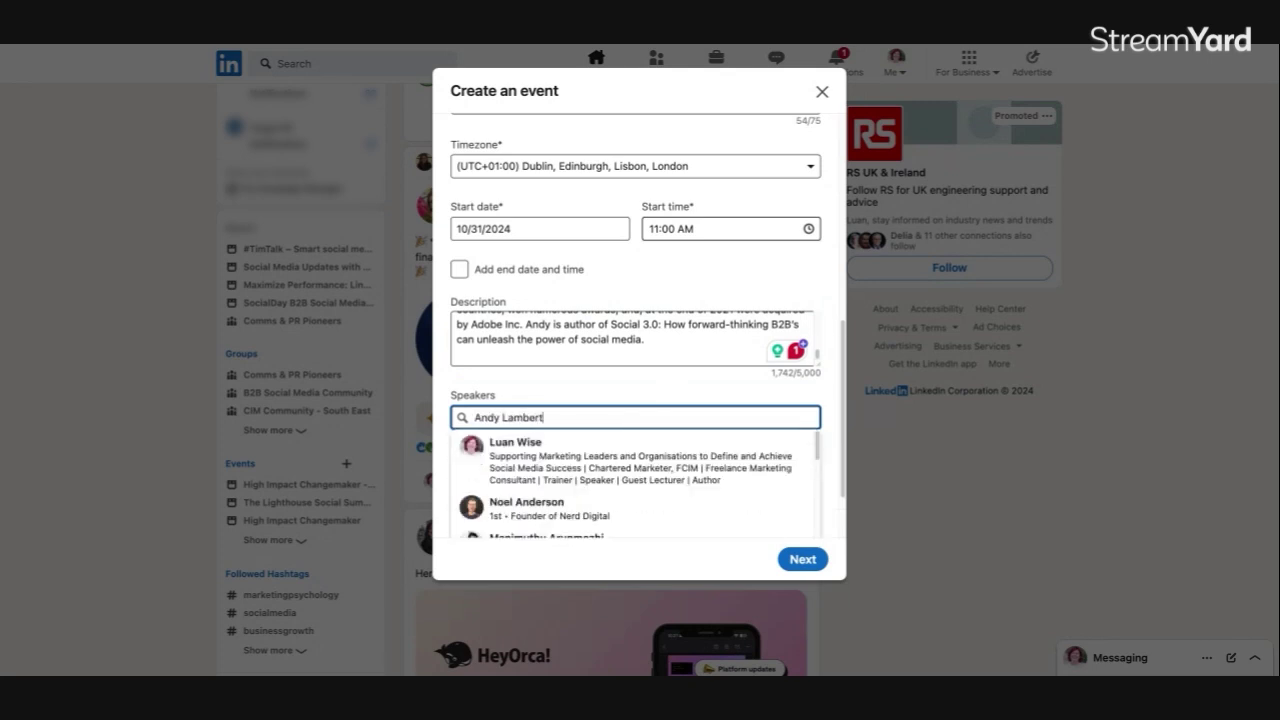
pyautogui.click(649, 470)
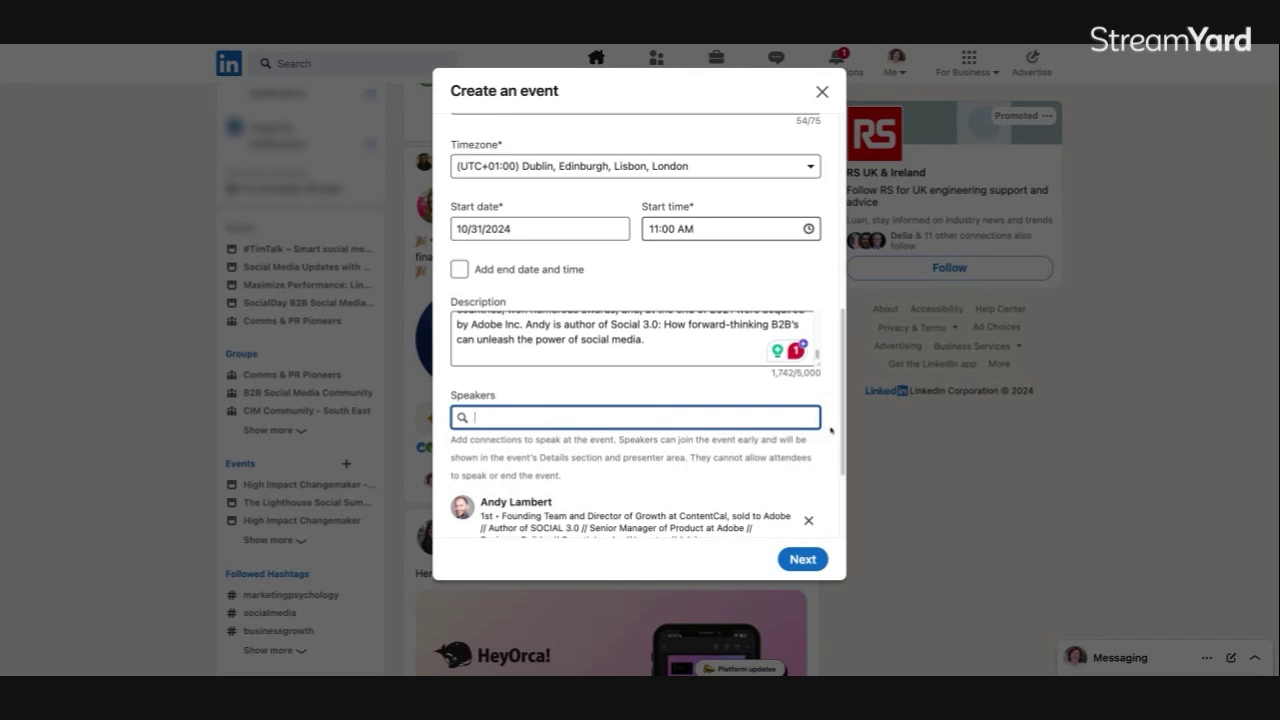
# Submit the event details and publish the announcement post without any text, declining to message the invited speakers.
pyautogui.scroll(-3, 831, 430)
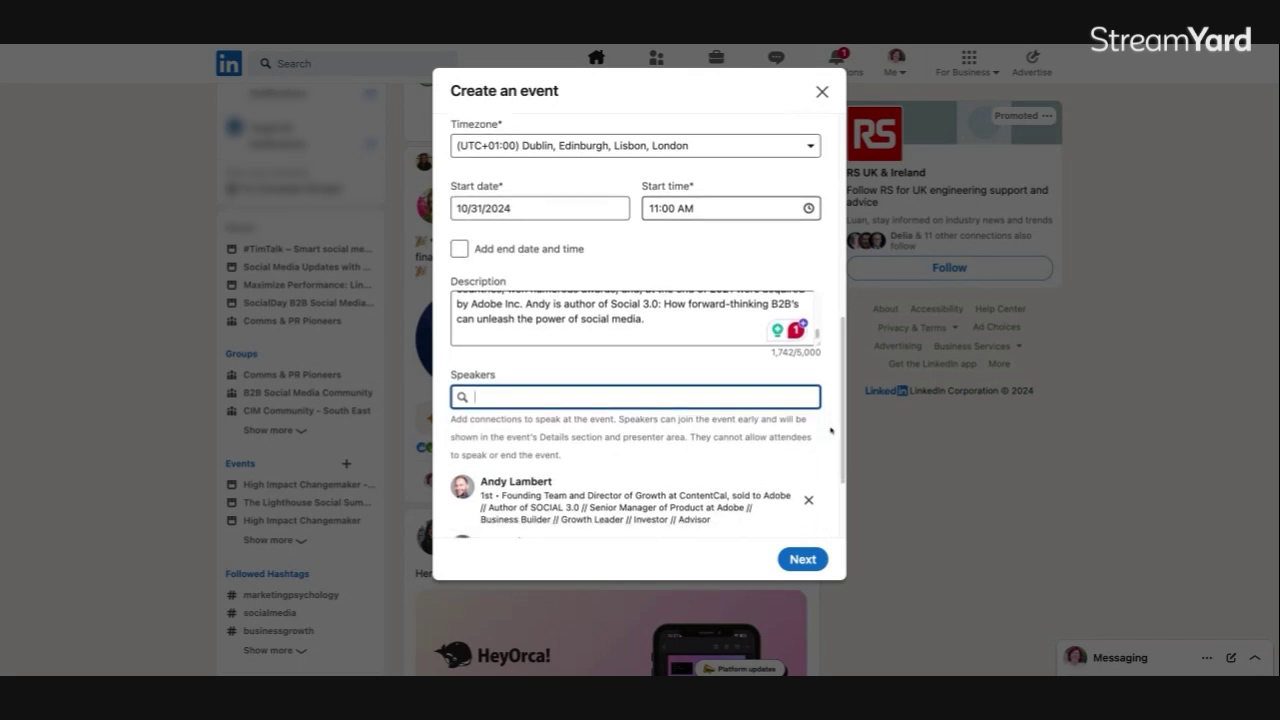
pyautogui.scroll(-1, 831, 430)
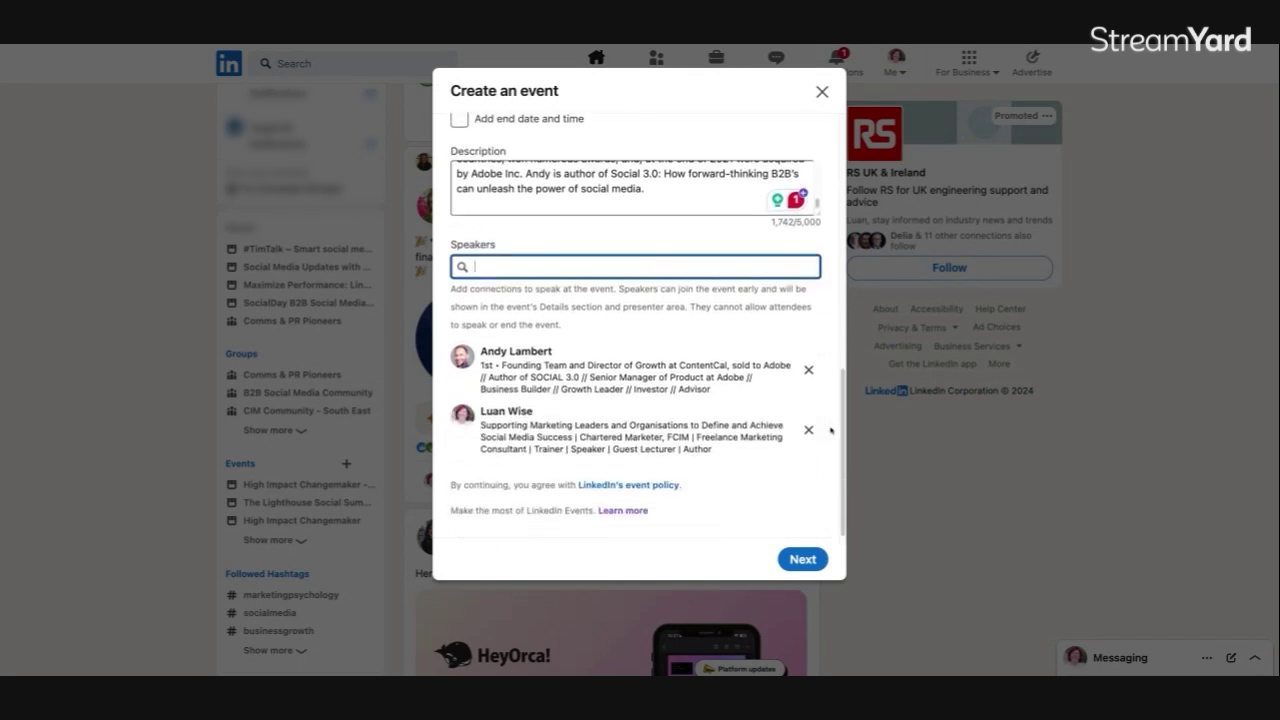
pyautogui.click(803, 560)
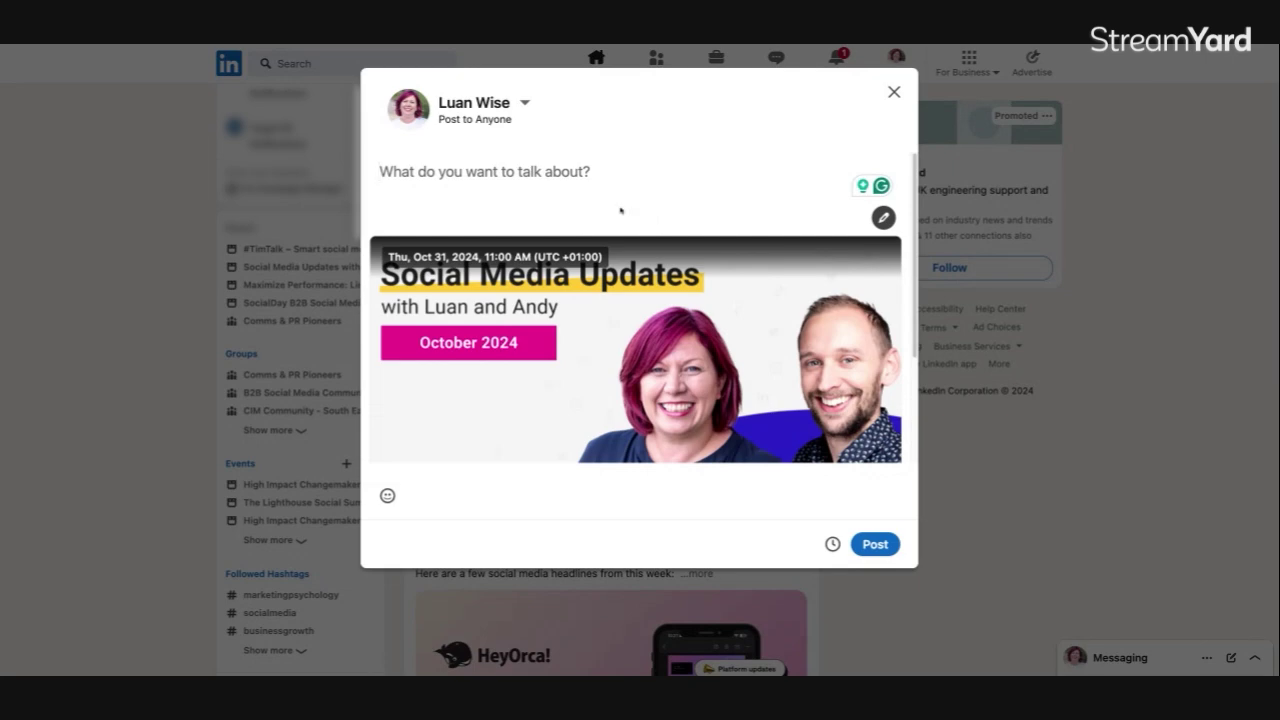
pyautogui.click(874, 545)
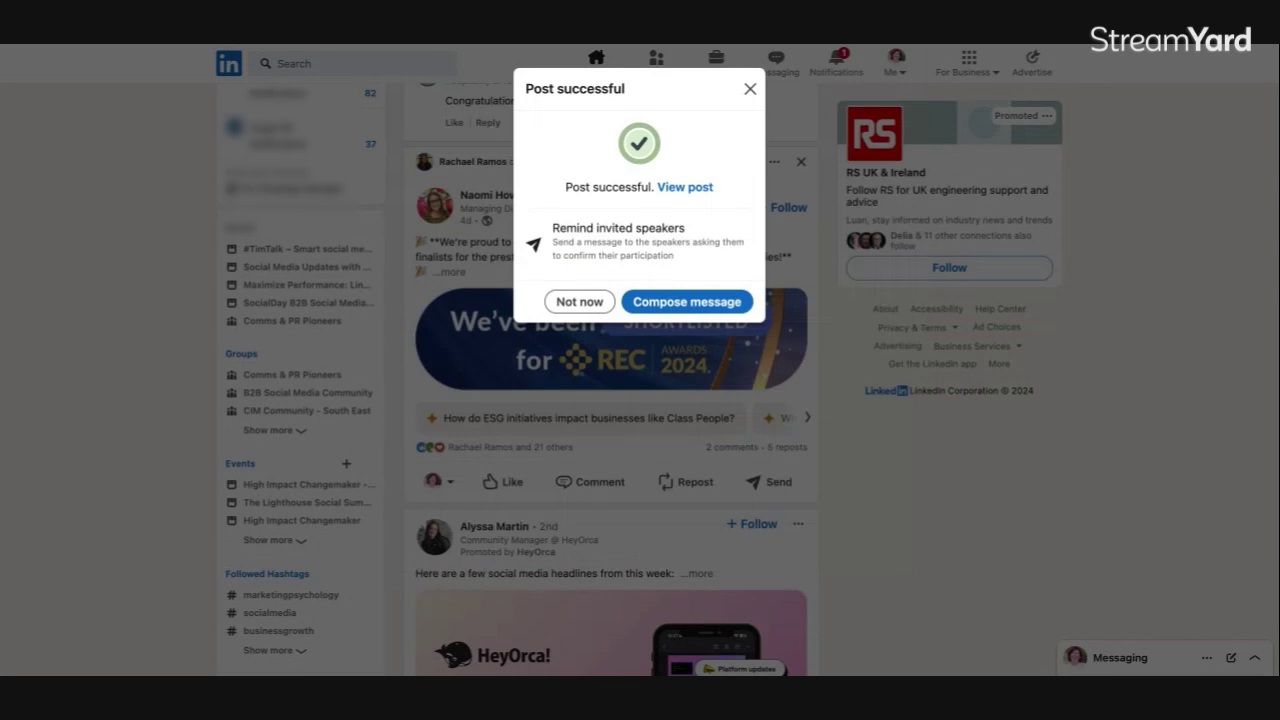
pyautogui.click(582, 302)
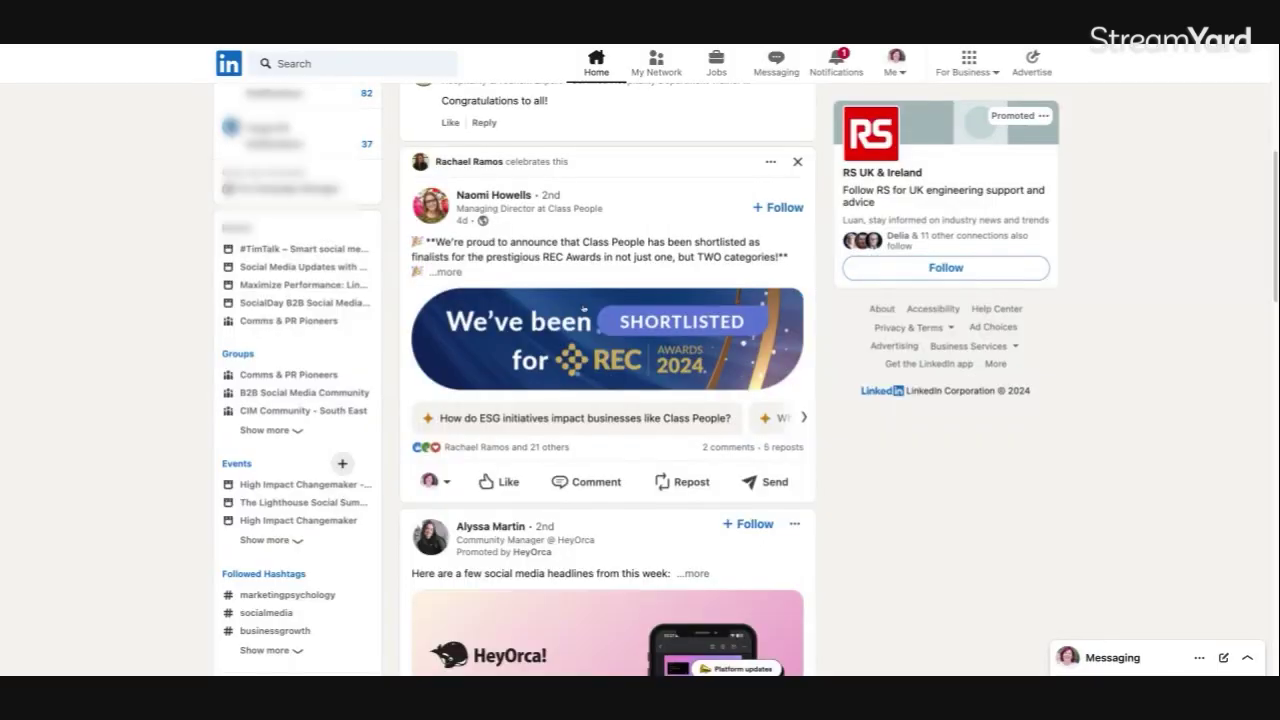
# Open the page of the newly created October 2024 social media updates event from your events.
pyautogui.click(243, 466)
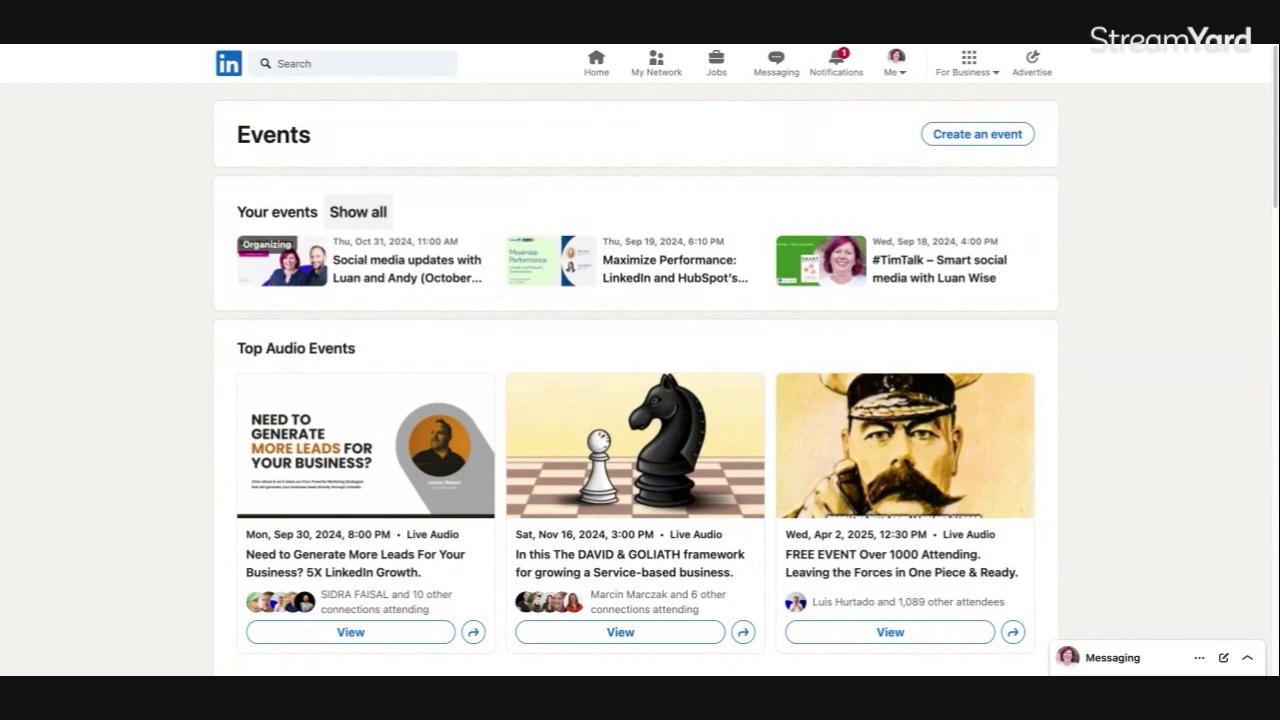
pyautogui.click(382, 278)
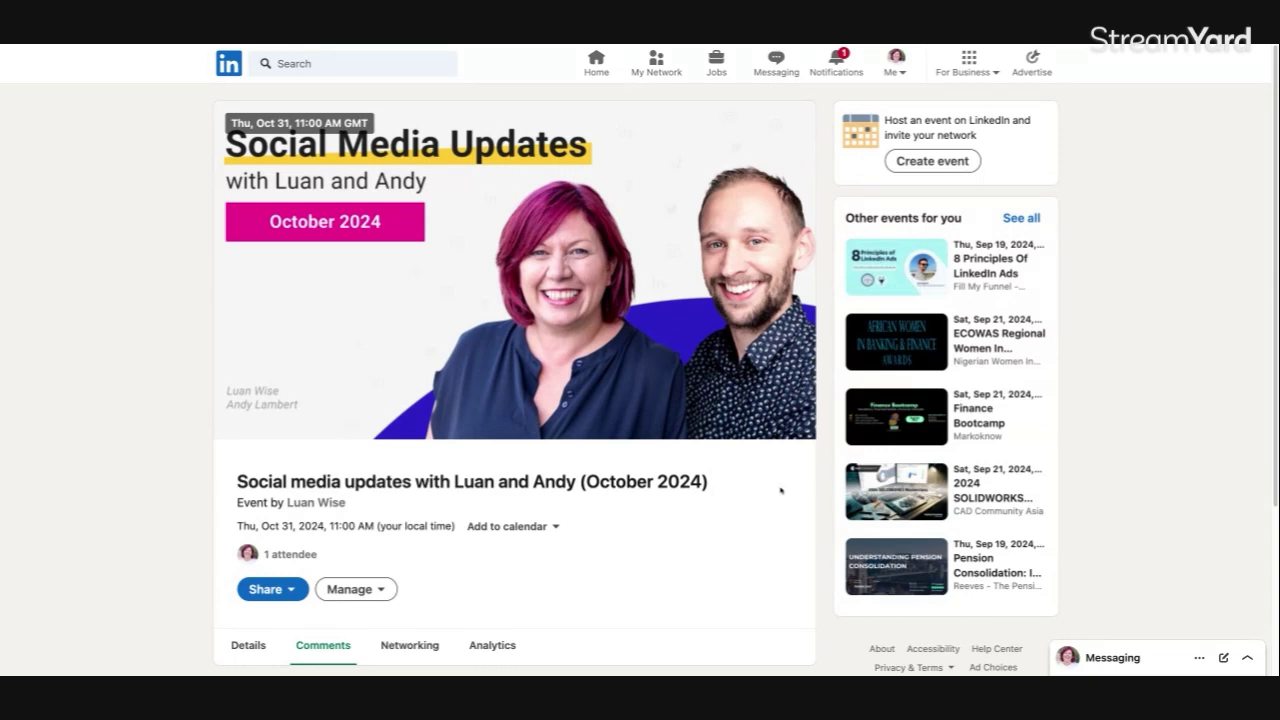
pyautogui.scroll(-1, 784, 487)
pyautogui.scroll(-4, 784, 487)
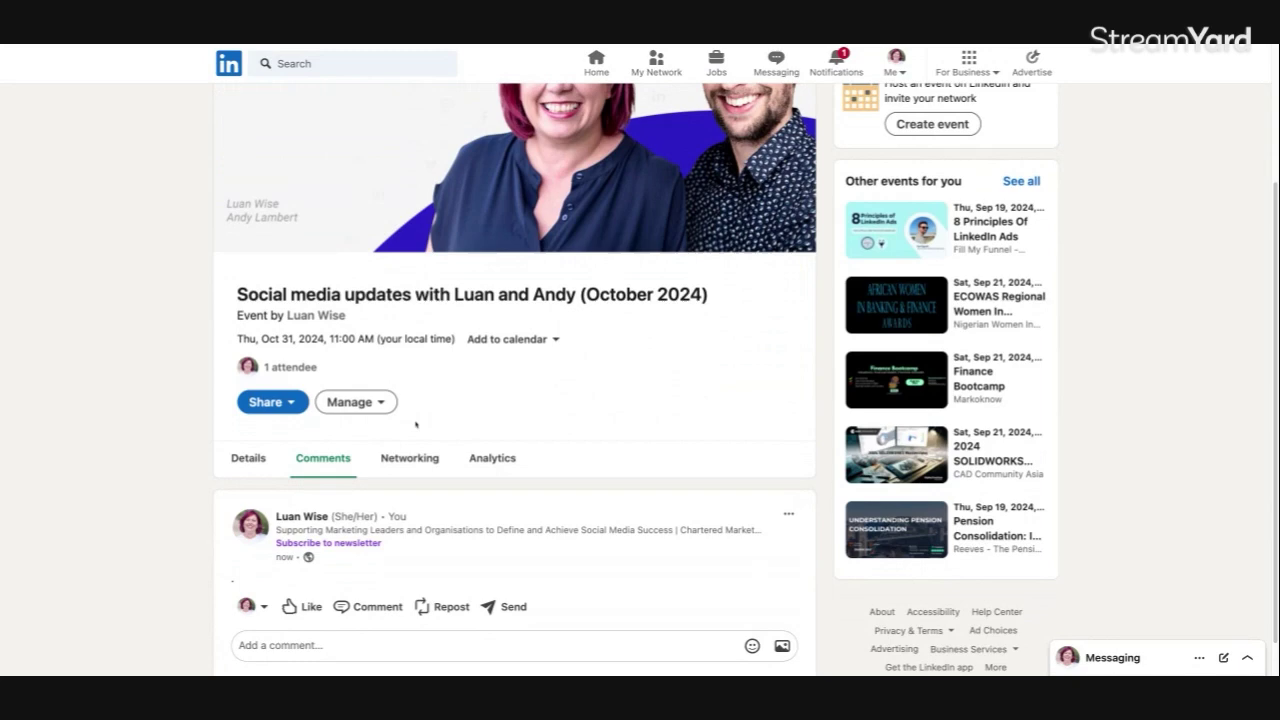
# Start inviting connections to the event and filter them by the school CIM | The Chartered Institute of Marketing.
pyautogui.click(290, 402)
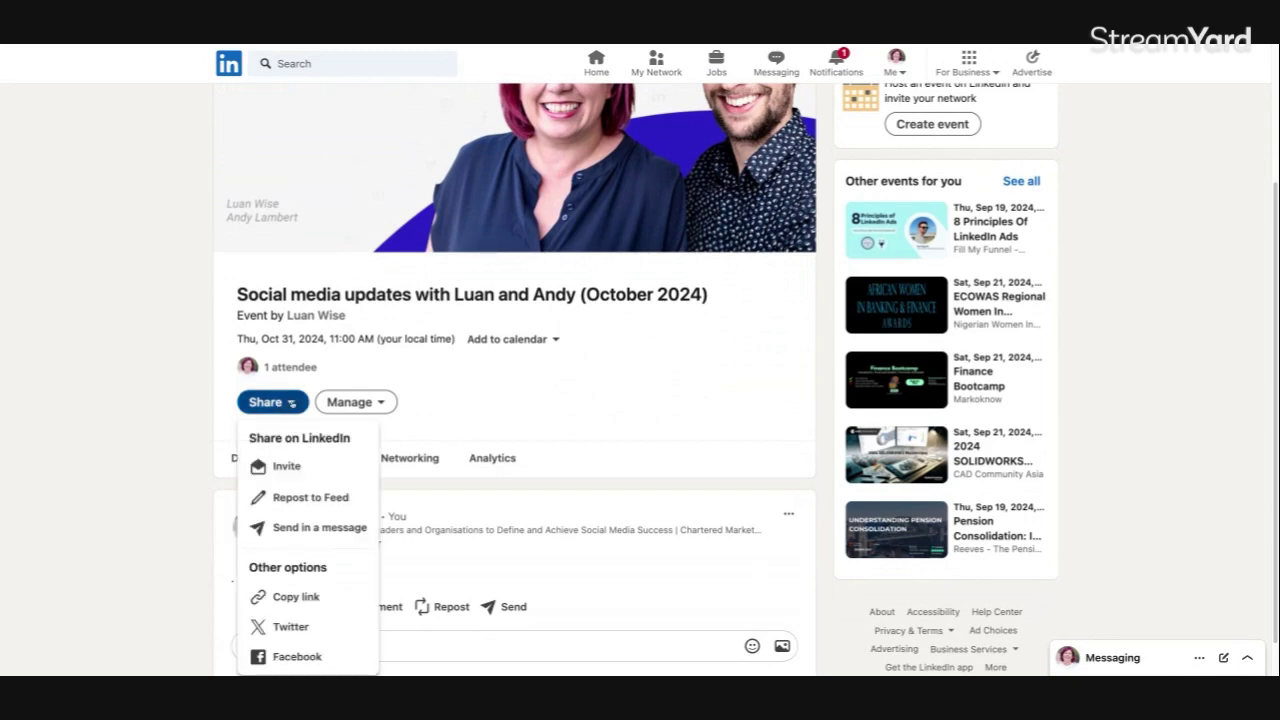
pyautogui.click(288, 467)
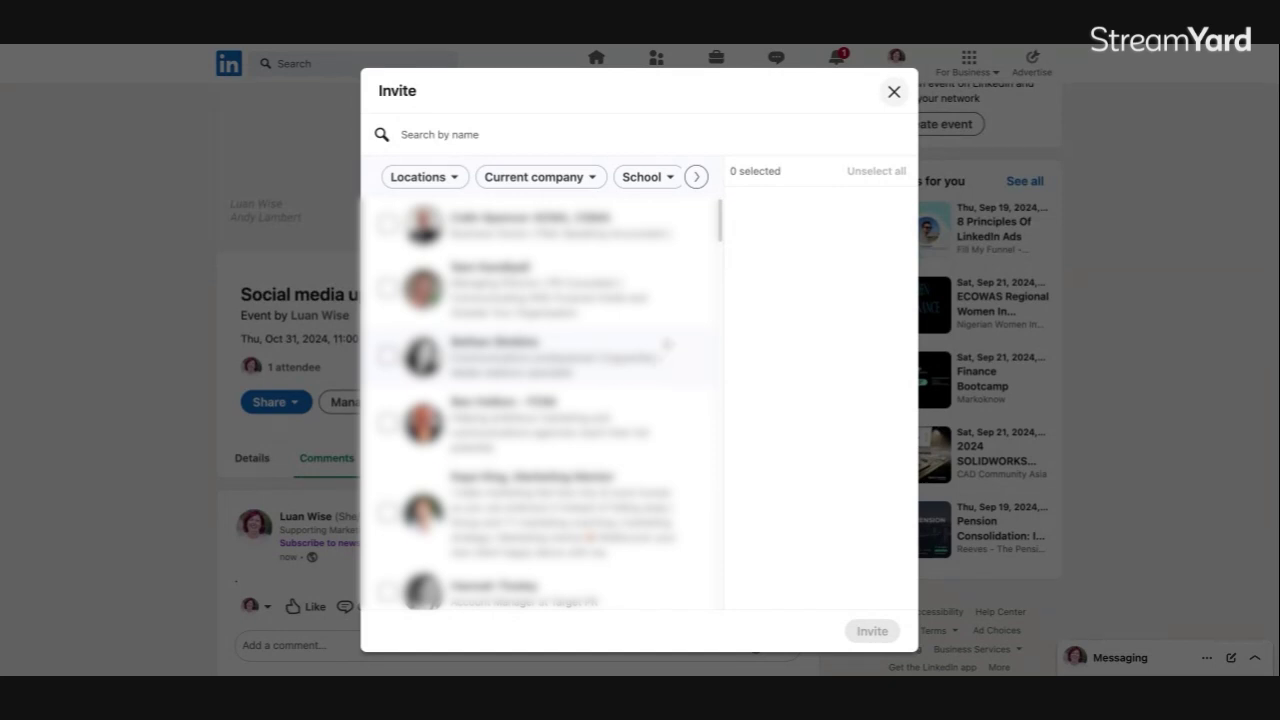
pyautogui.click(670, 177)
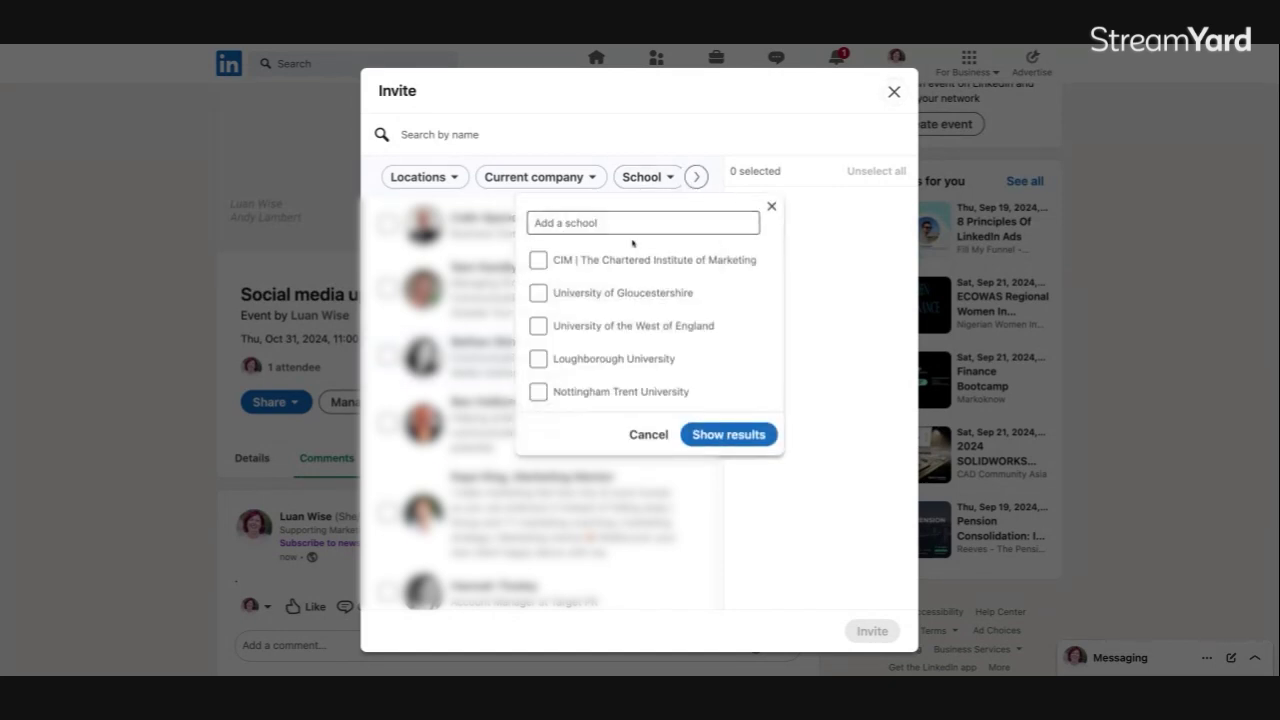
pyautogui.click(629, 262)
pyautogui.click(733, 437)
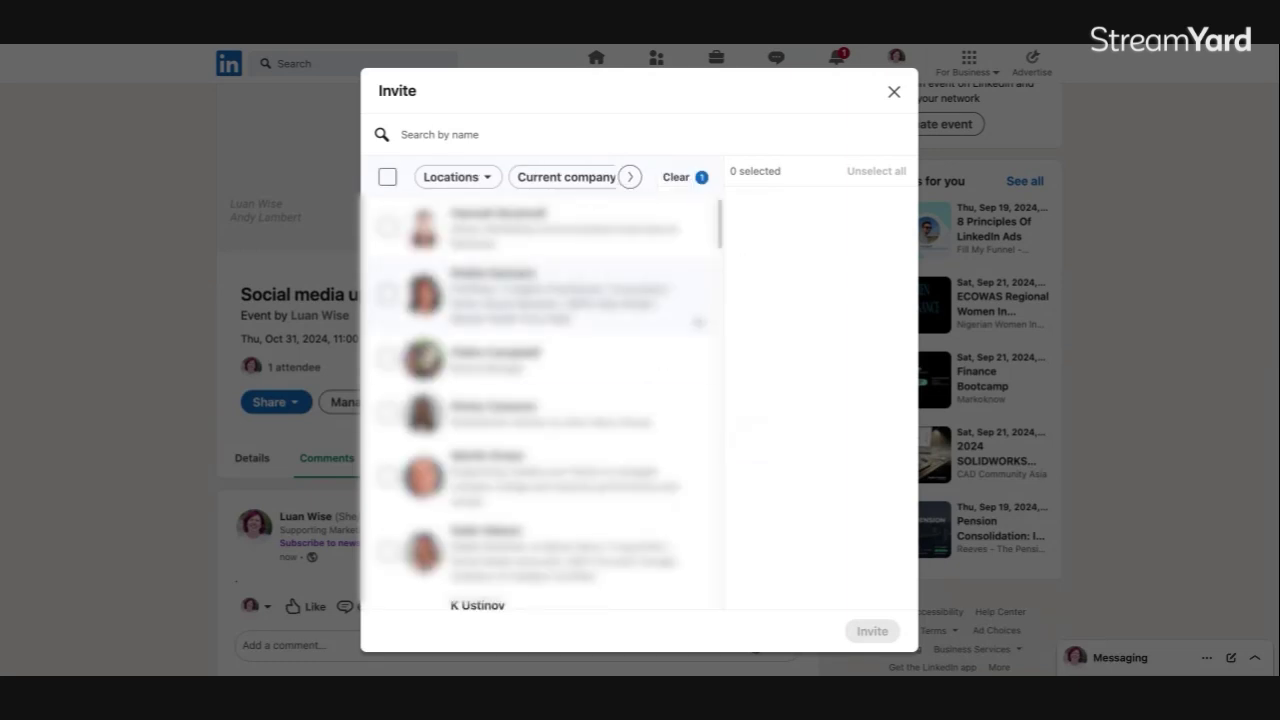
# Select the first four connections in the filtered list for invitation, and extend the selection to all filtered connections.
pyautogui.click(387, 228)
pyautogui.click(387, 294)
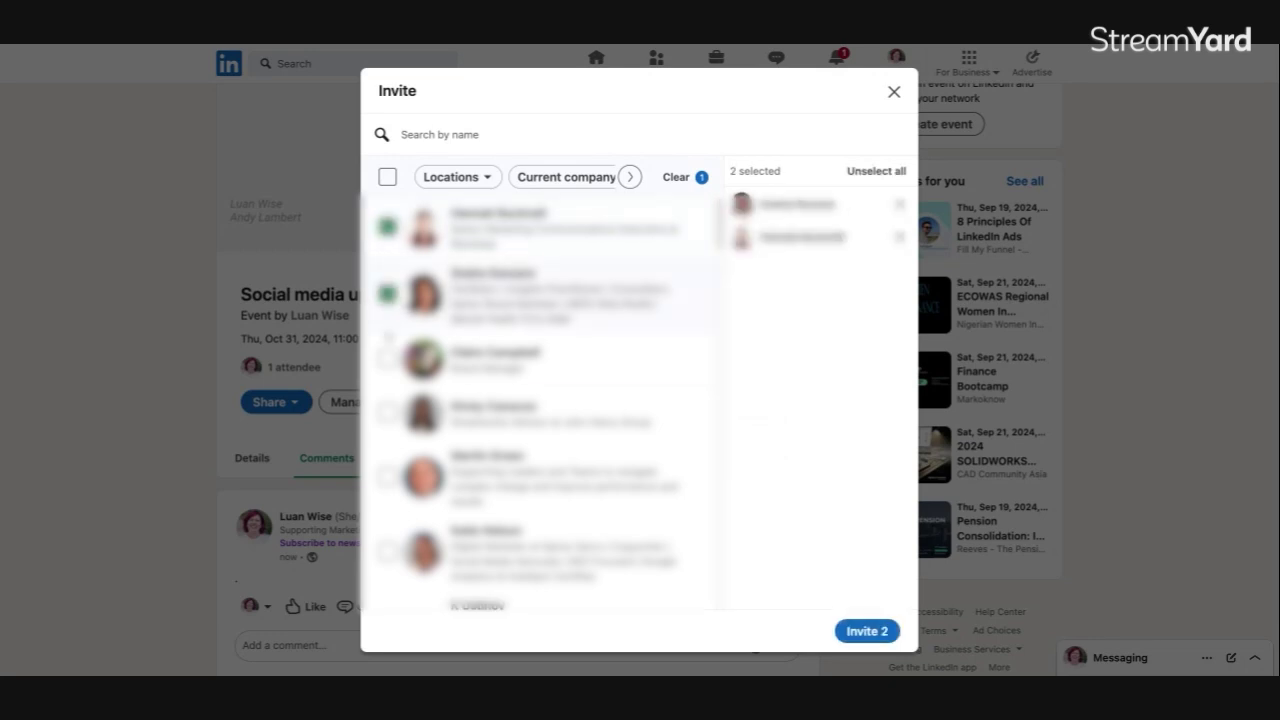
pyautogui.click(387, 358)
pyautogui.click(387, 408)
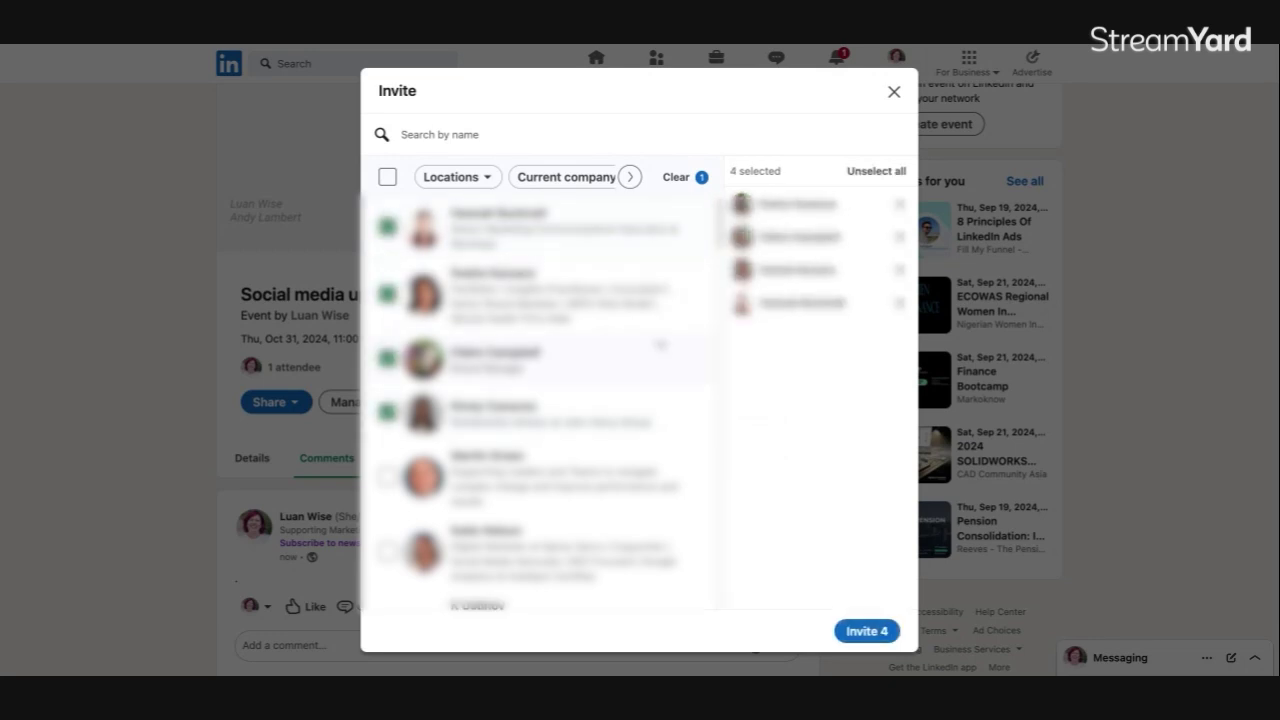
pyautogui.scroll(-5, 662, 346)
pyautogui.scroll(-10, 670, 360)
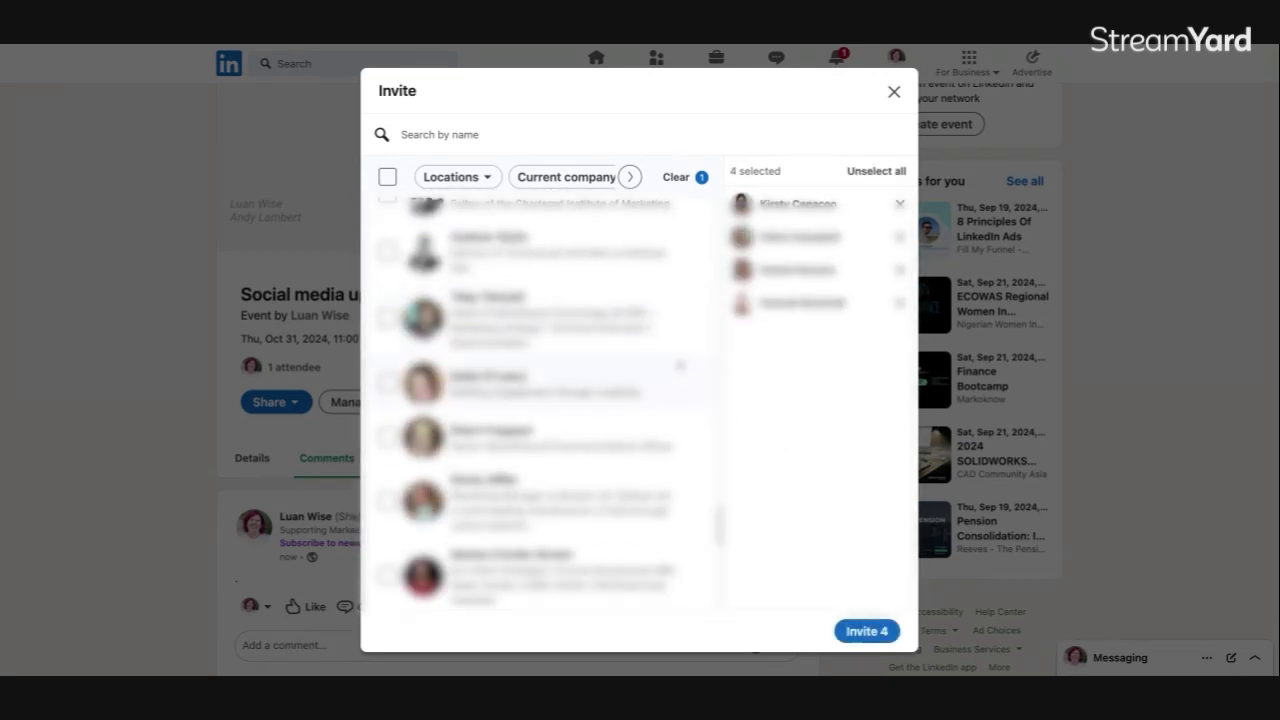
pyautogui.scroll(-5, 540, 400)
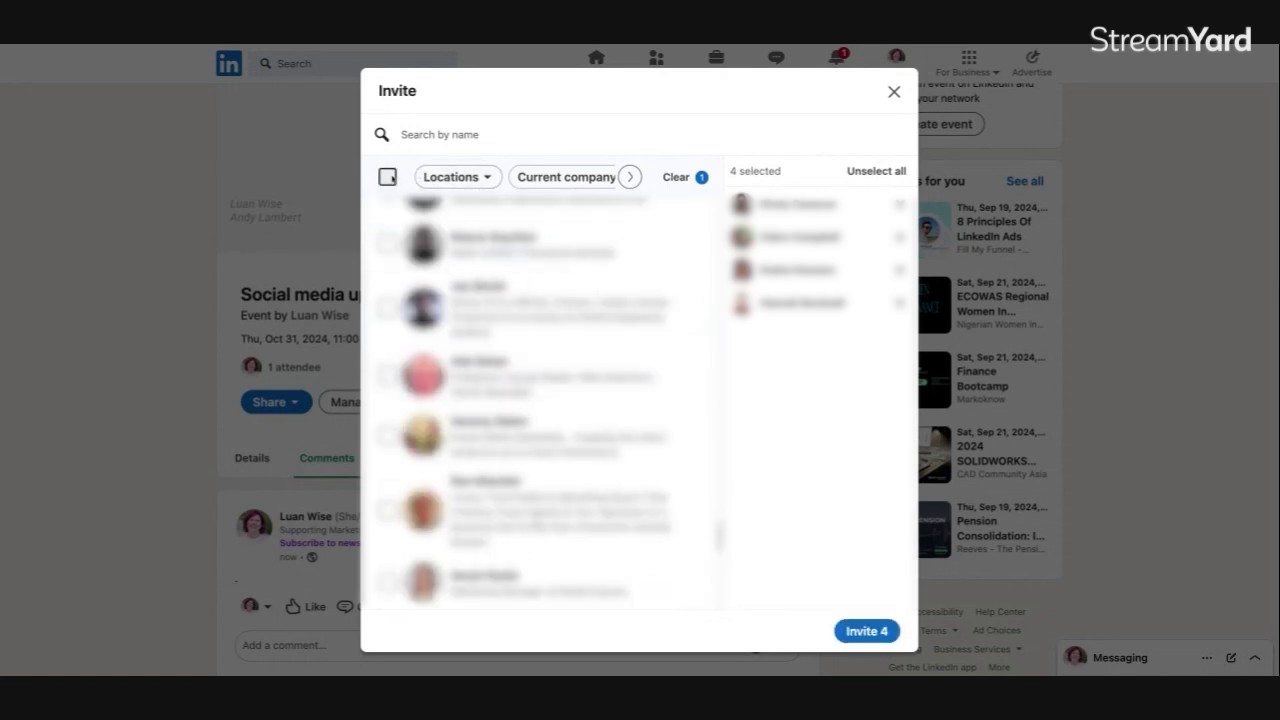
pyautogui.click(388, 177)
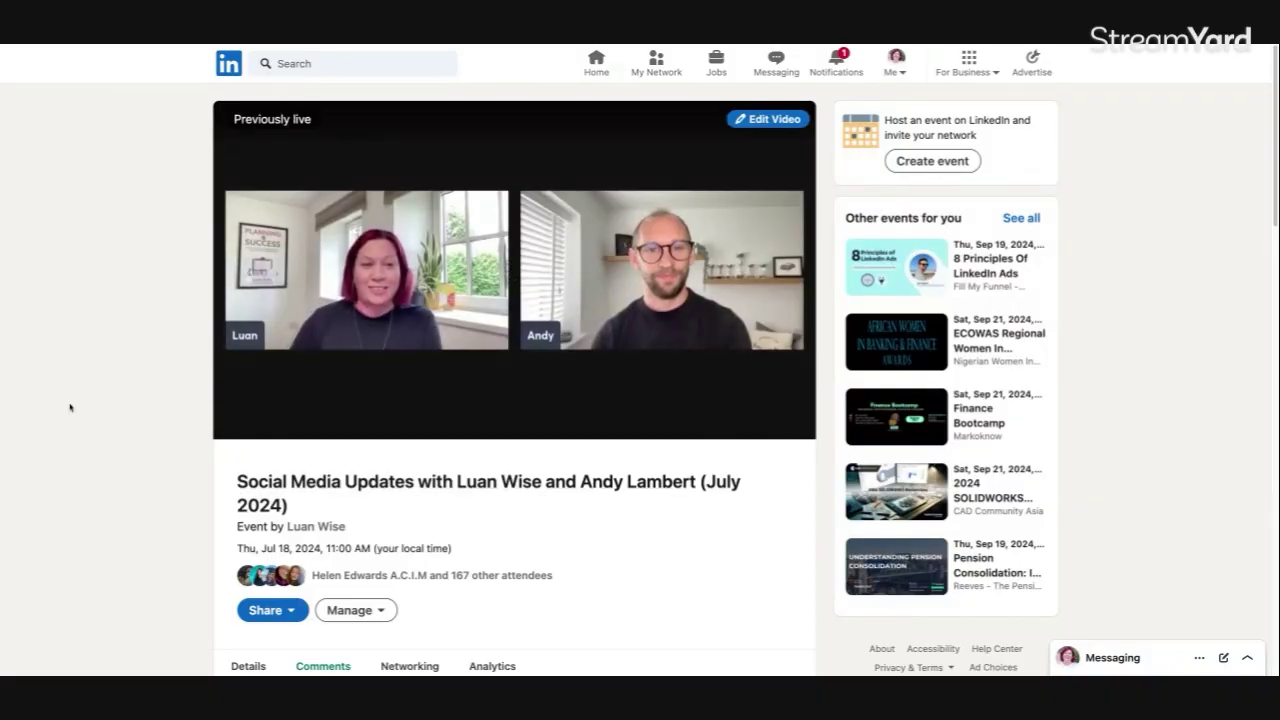
# Pause the recording of the July 2024 live event and look over the event's details and comments section.
pyautogui.click(236, 420)
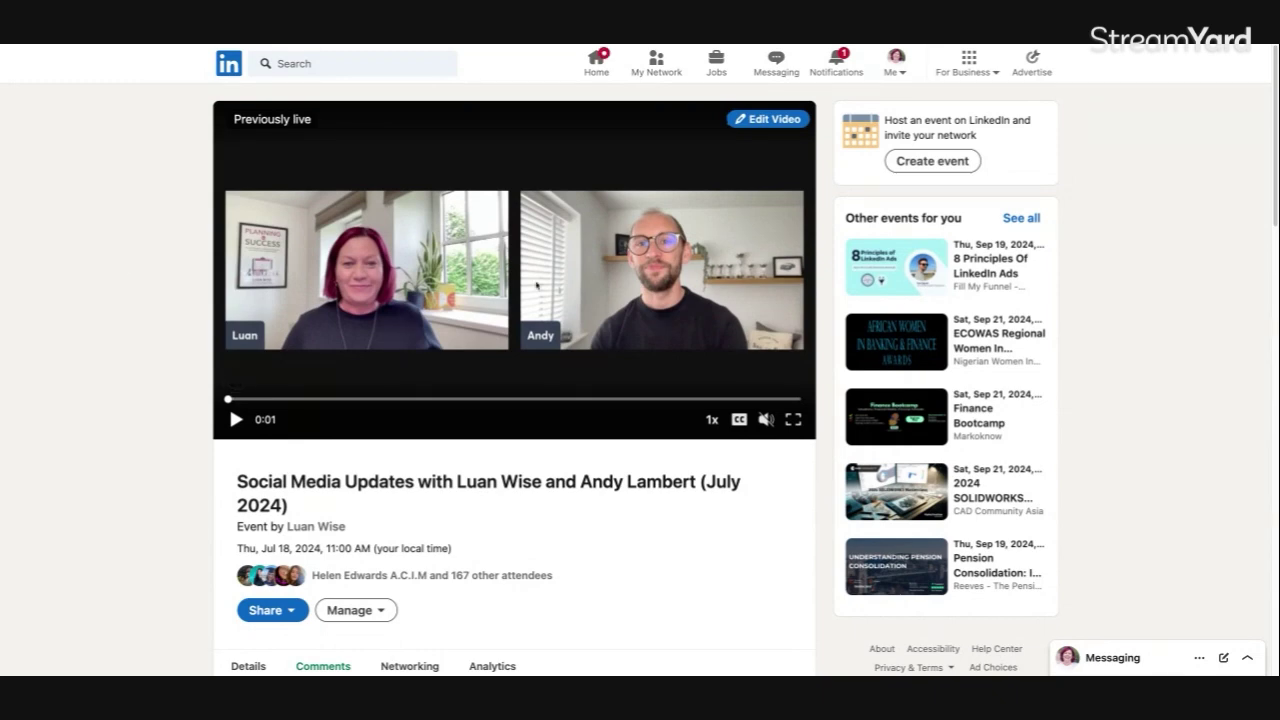
pyautogui.scroll(-1, 602, 353)
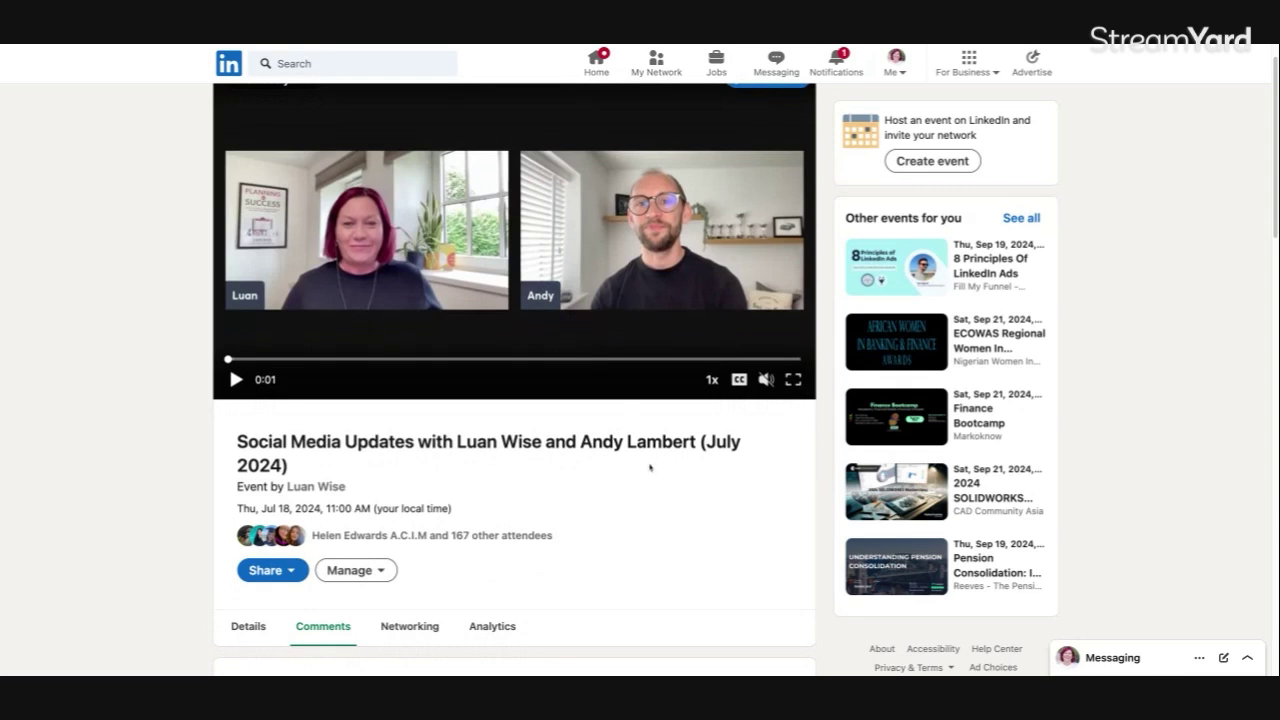
pyautogui.scroll(-1, 650, 464)
pyautogui.scroll(-1, 650, 464)
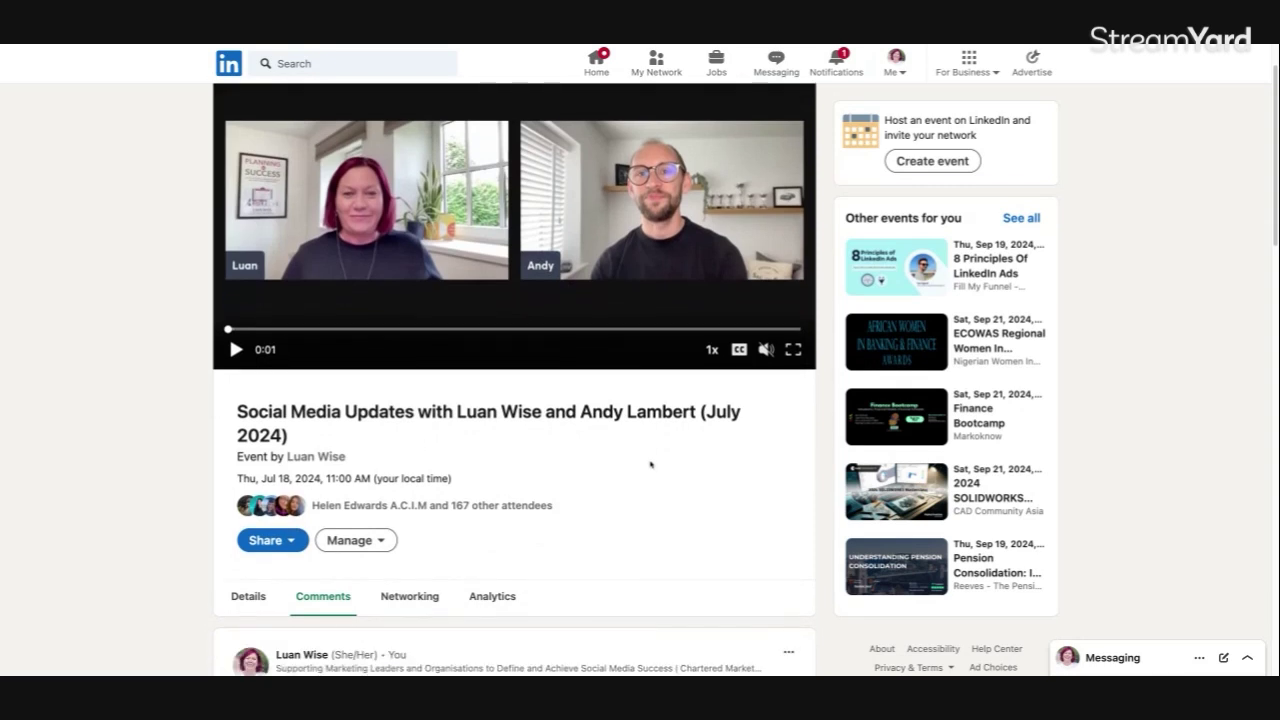
pyautogui.scroll(-4, 652, 460)
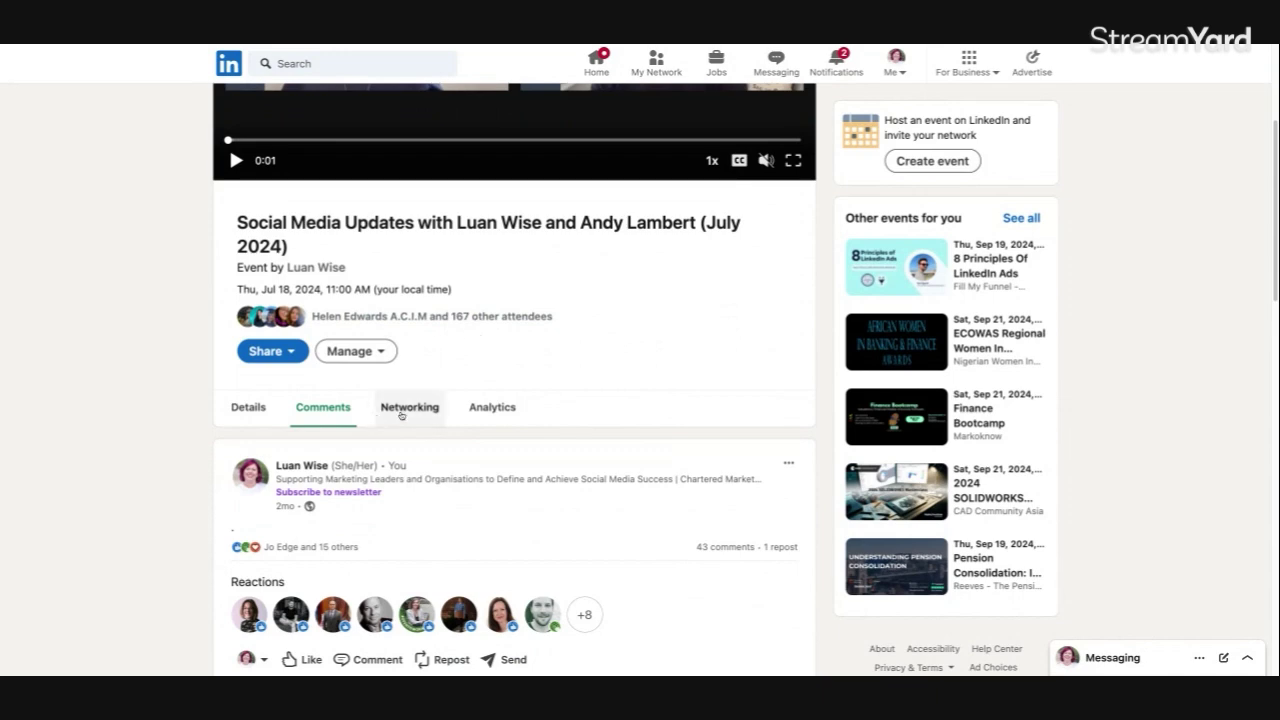
# Examine the July 2024 event's networking lists of connections, attendees by shared background, industry and location, and all attendees.
pyautogui.click(400, 412)
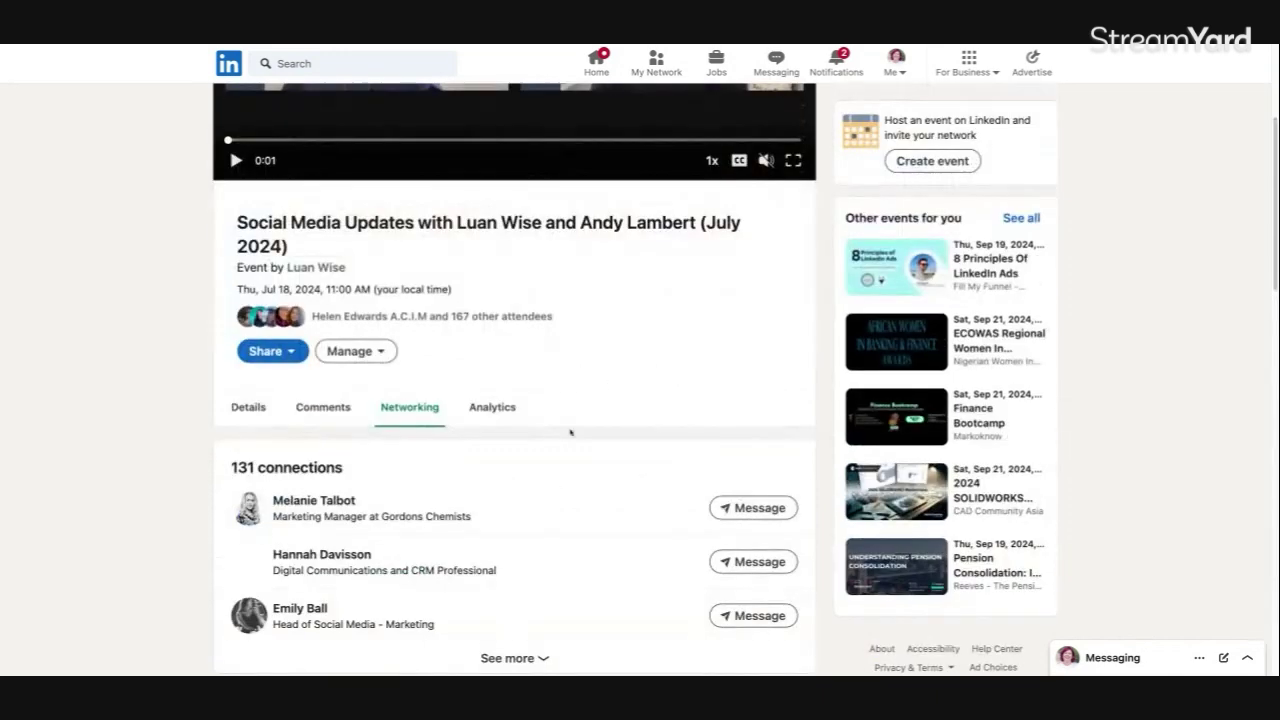
pyautogui.scroll(-2, 589, 429)
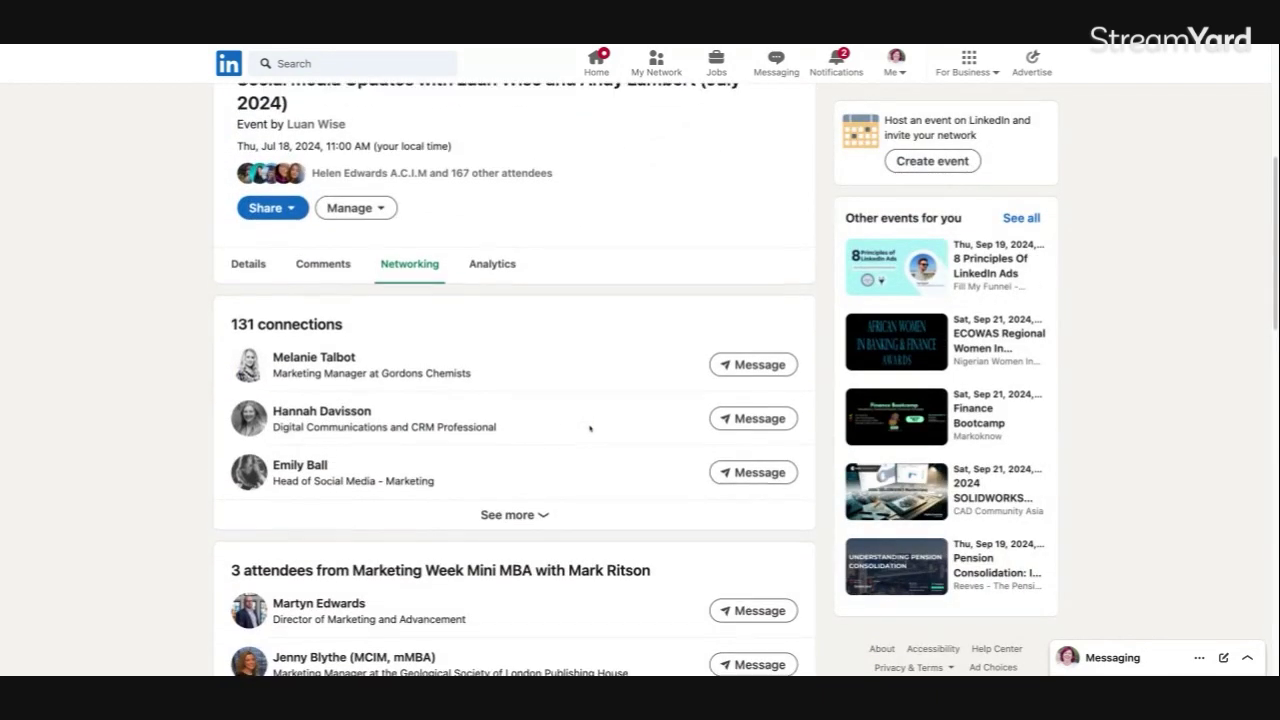
pyautogui.scroll(-1, 589, 429)
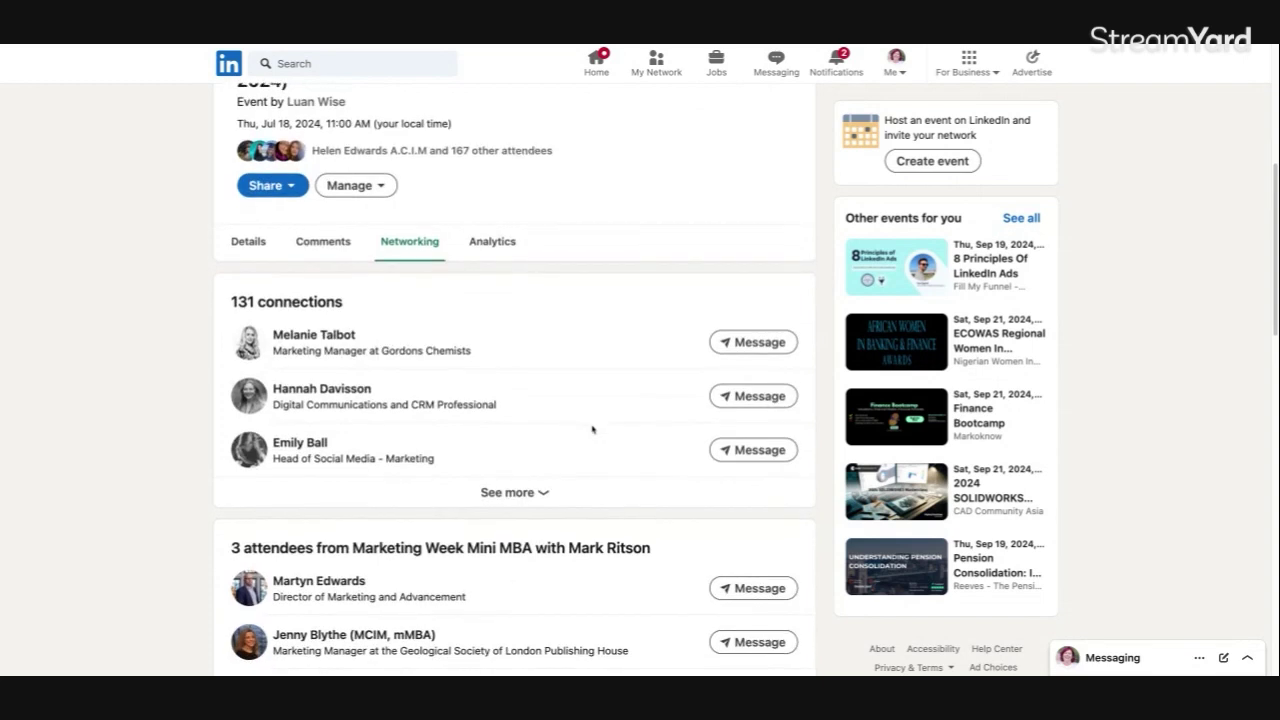
pyautogui.scroll(-3, 592, 429)
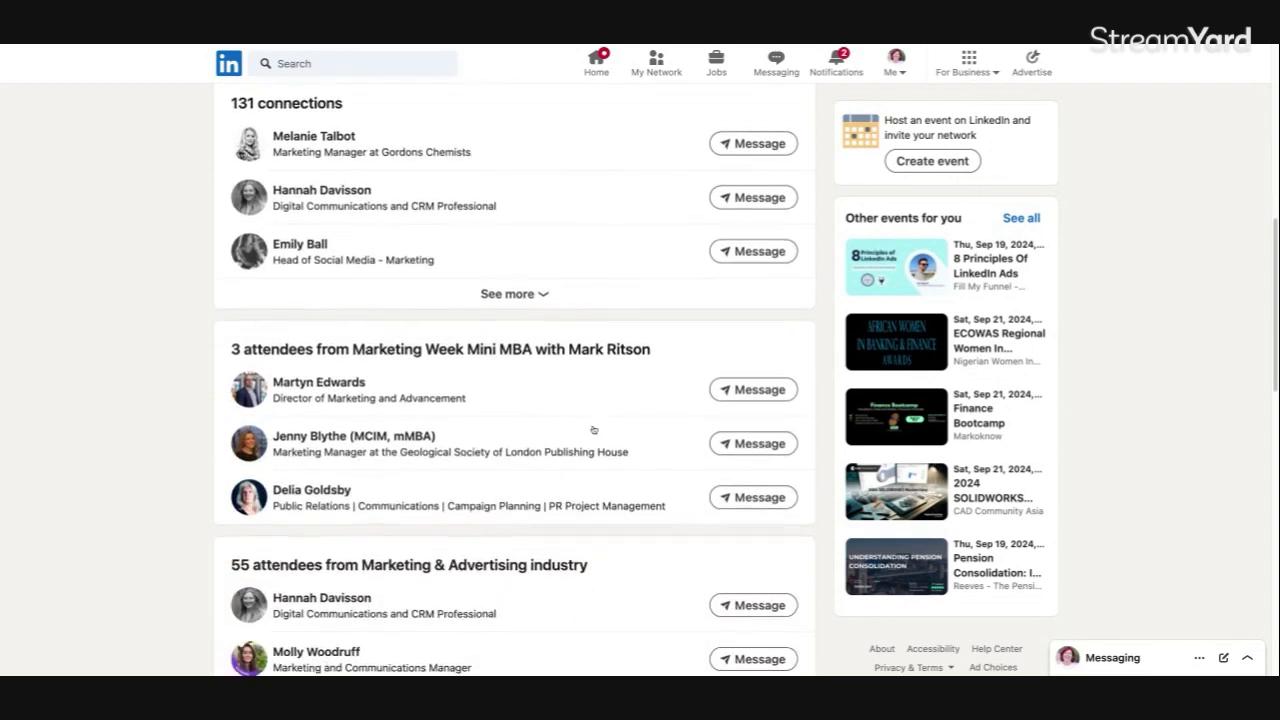
pyautogui.scroll(-4, 593, 429)
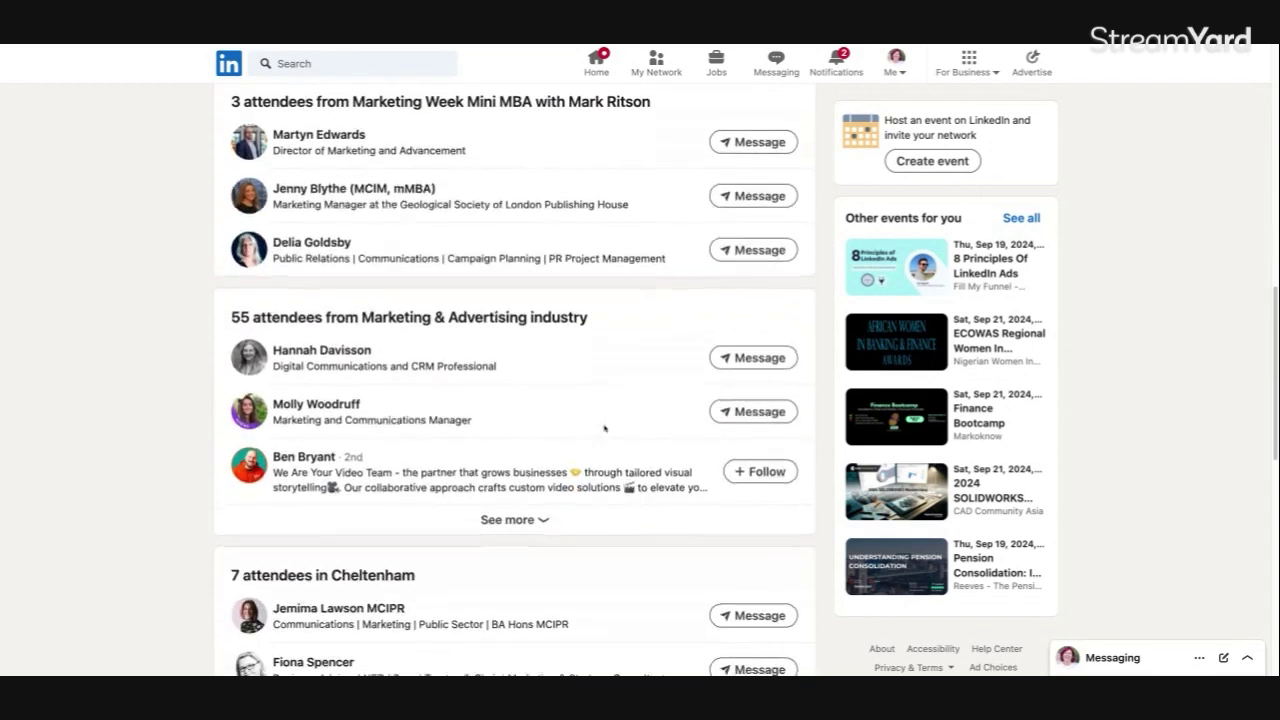
pyautogui.scroll(-1, 590, 440)
pyautogui.scroll(-1, 607, 478)
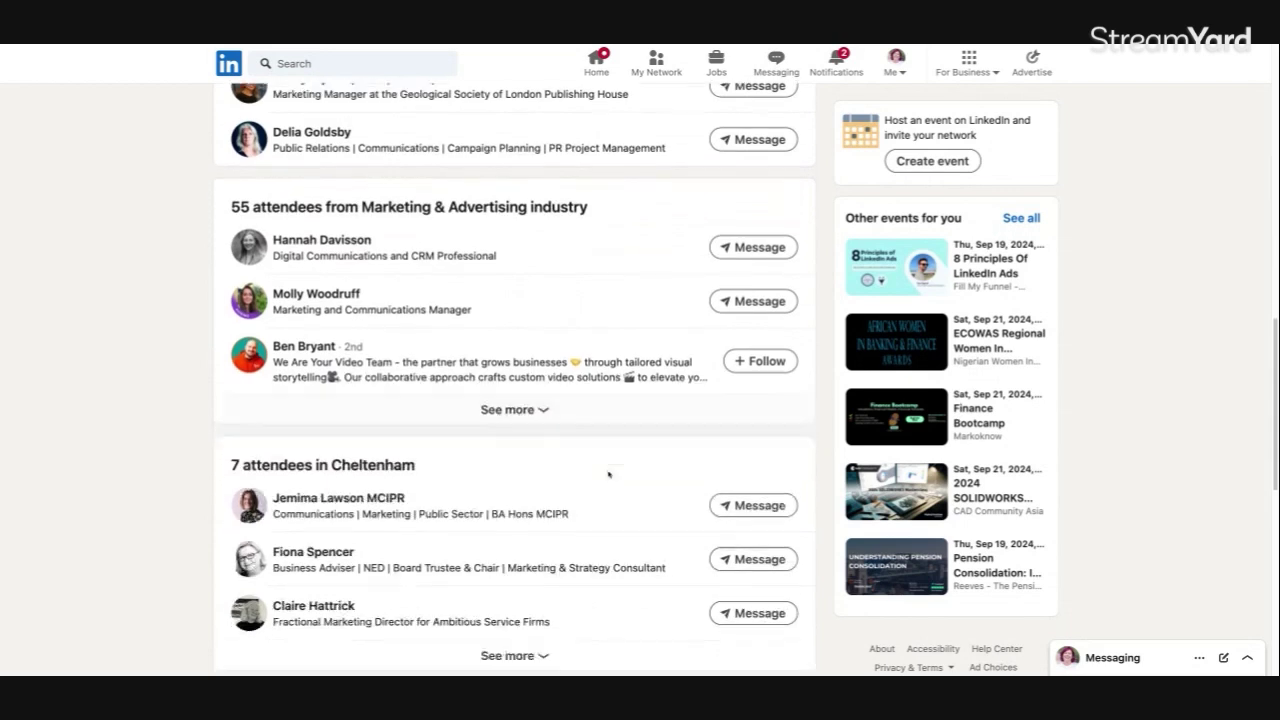
pyautogui.scroll(-5, 608, 474)
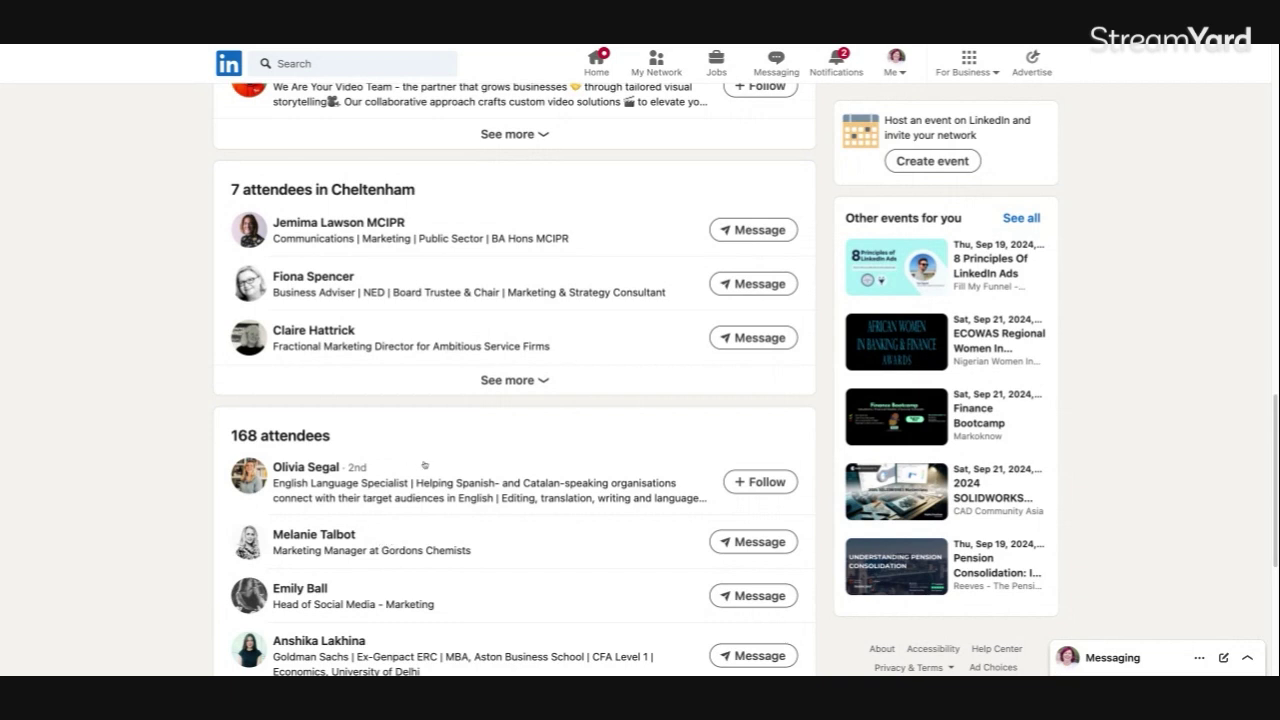
pyautogui.scroll(-1, 600, 463)
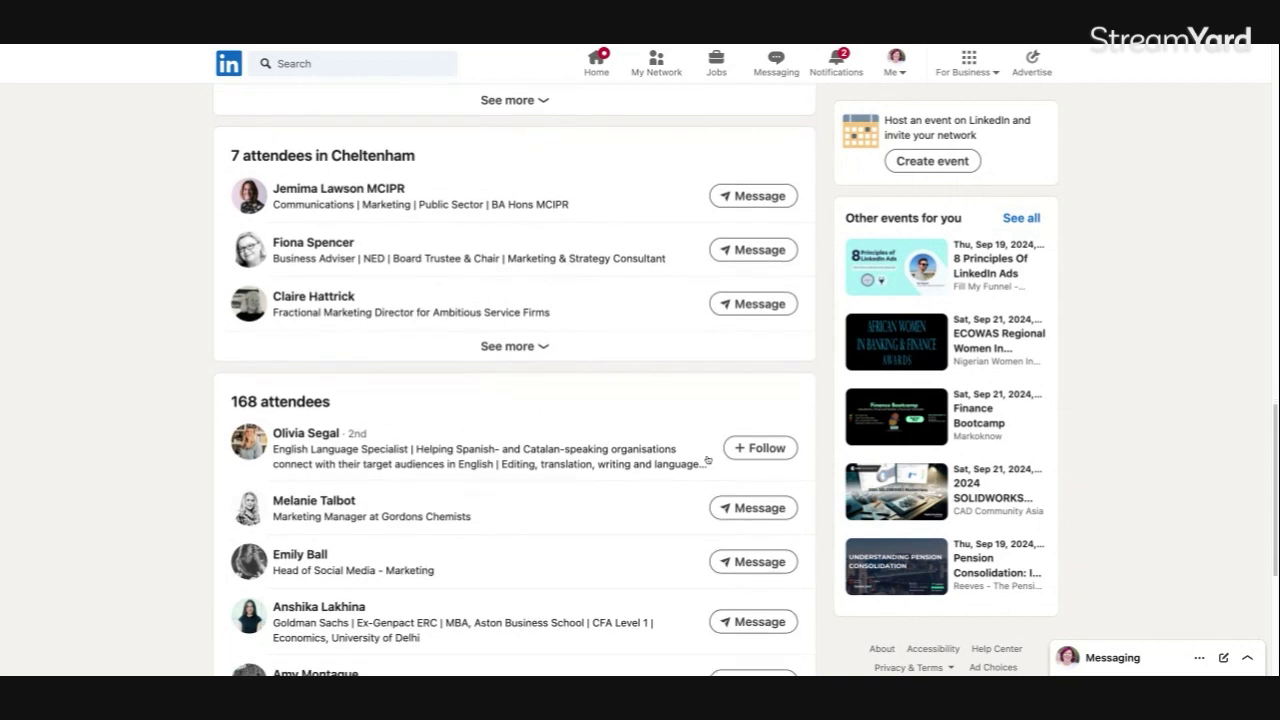
pyautogui.scroll(-2, 648, 508)
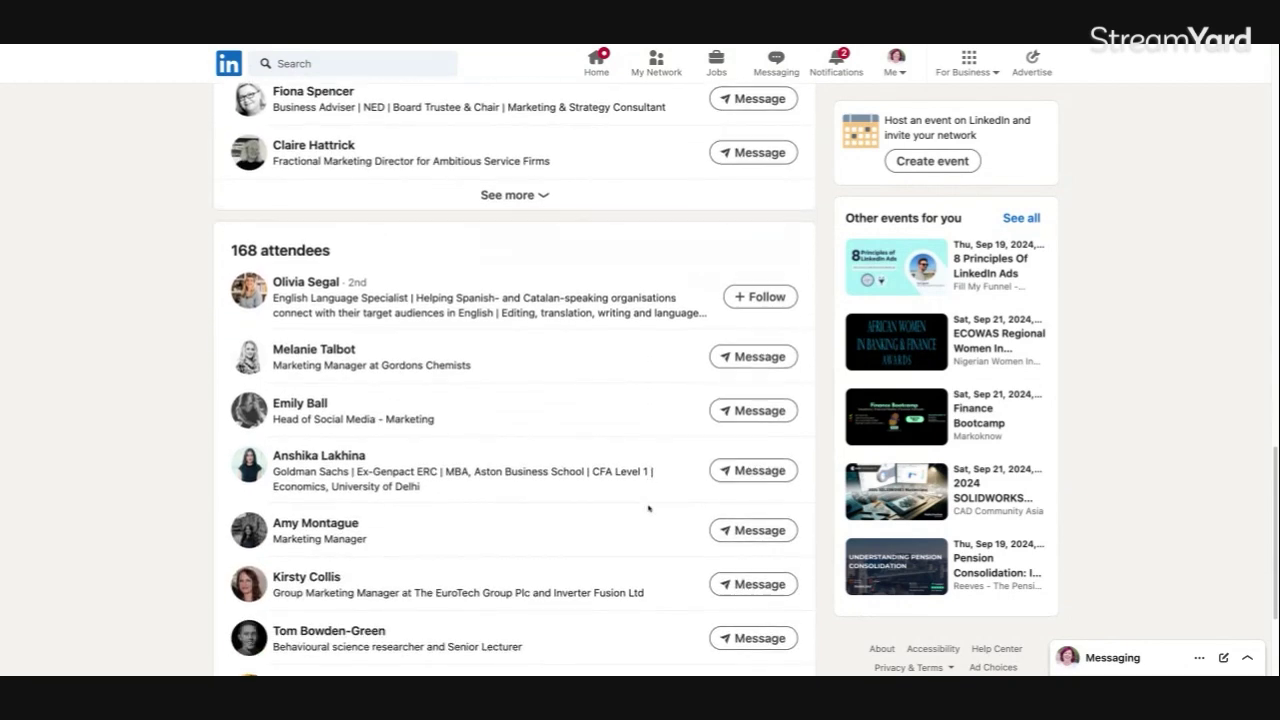
# Review the July 2024 event's analytics highlights and its visit and attendance metrics.
pyautogui.scroll(7, 649, 509)
pyautogui.scroll(3, 649, 509)
pyautogui.scroll(-1, 637, 503)
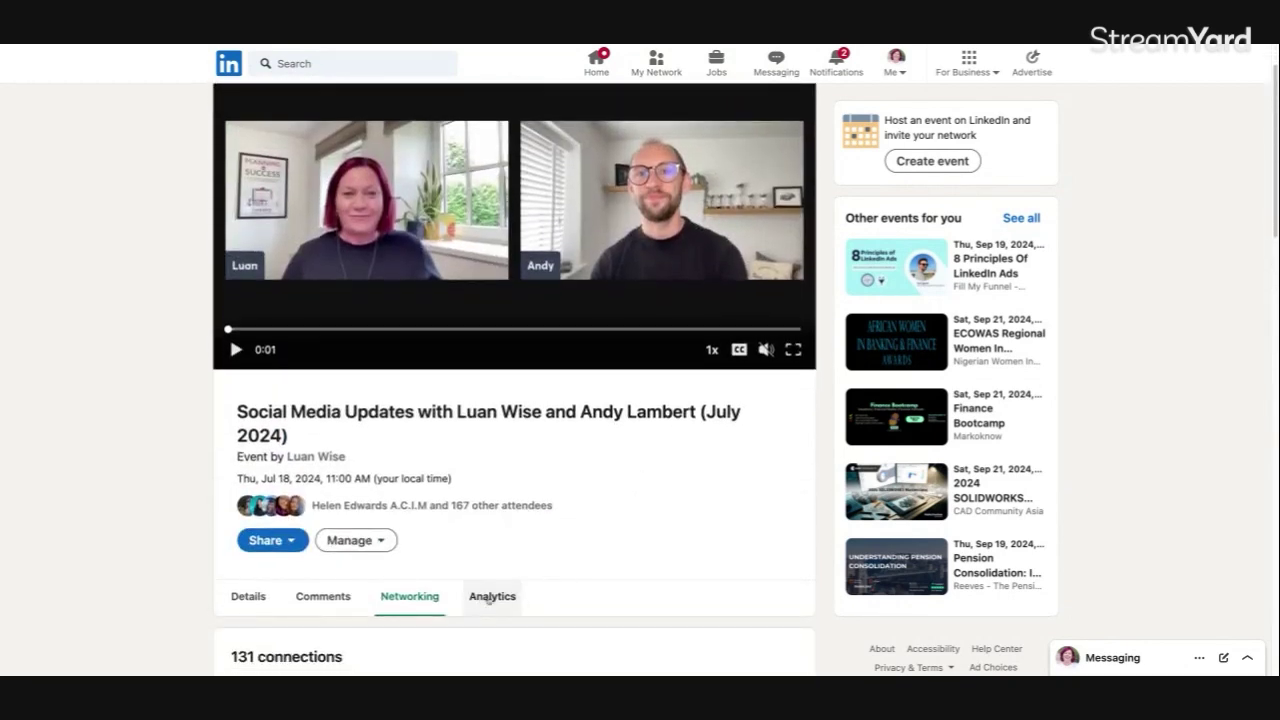
pyautogui.click(489, 598)
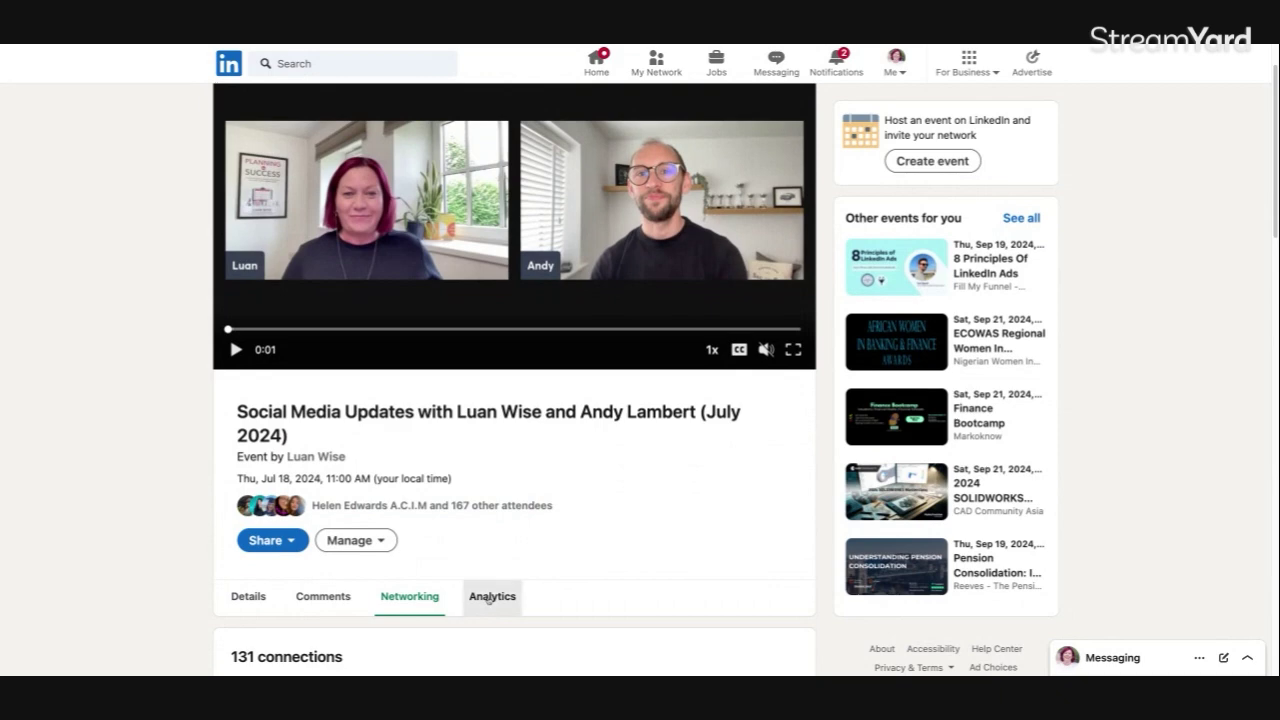
pyautogui.scroll(-2, 634, 508)
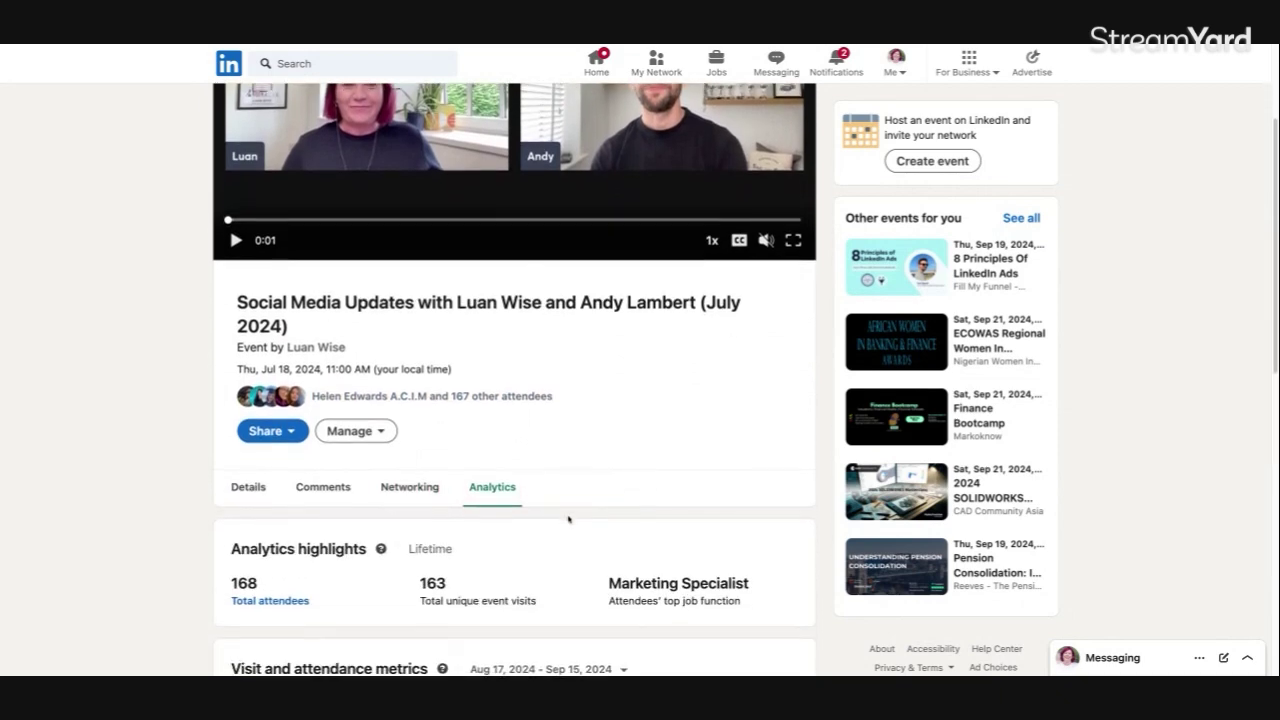
pyautogui.scroll(-1, 575, 517)
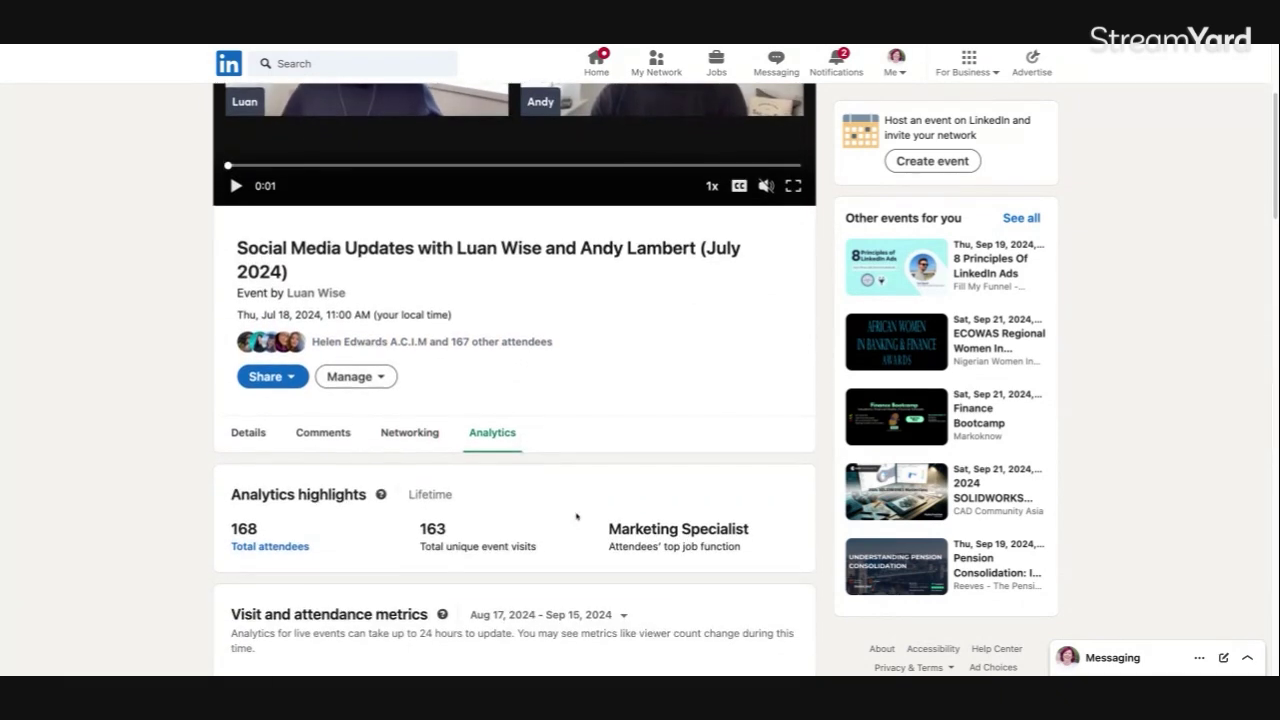
pyautogui.scroll(-3, 591, 514)
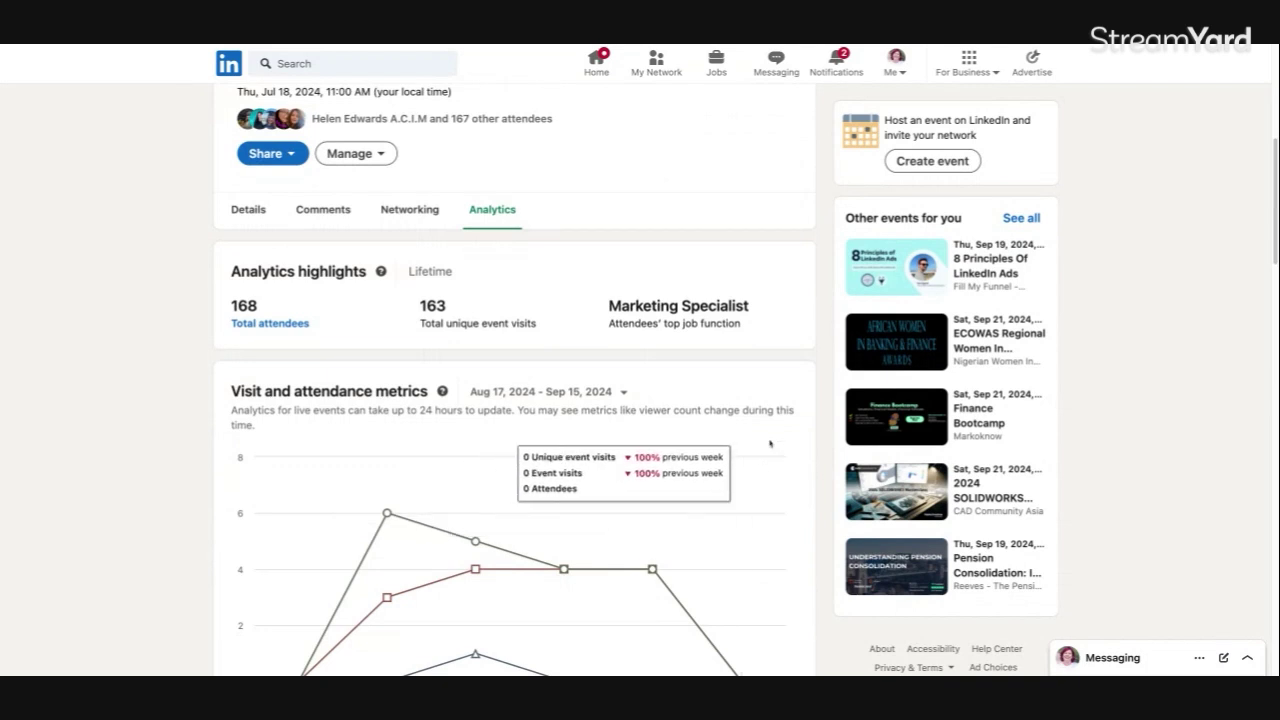
# Set the visit and attendance metrics to cover the last 365 days and inspect the chart's monthly figures.
pyautogui.click(623, 393)
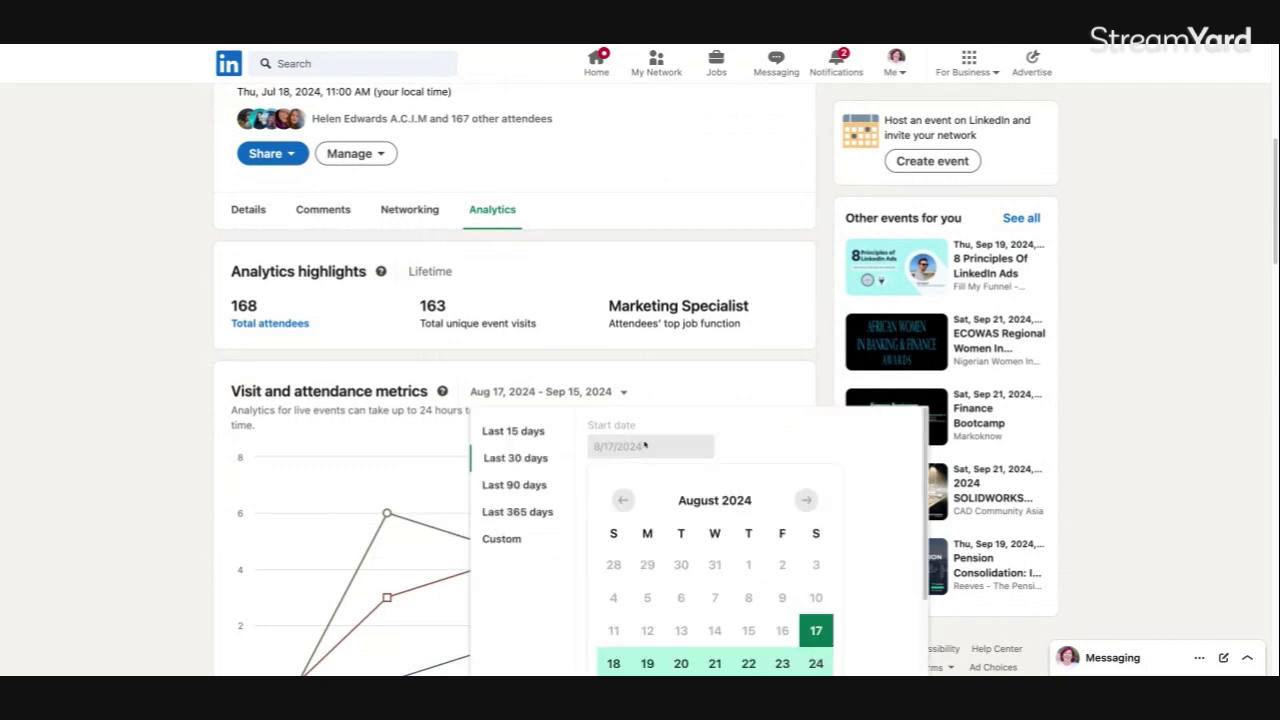
pyautogui.click(517, 512)
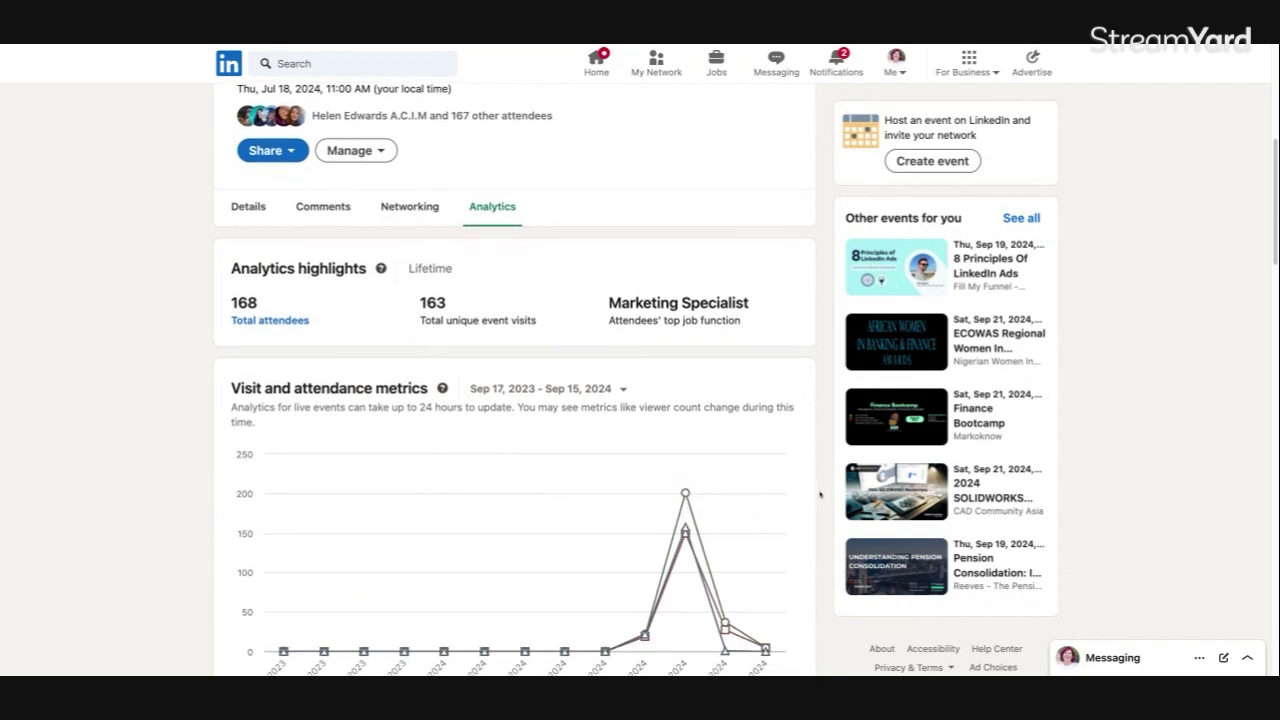
pyautogui.scroll(-1, 820, 494)
pyautogui.moveTo(694, 422)
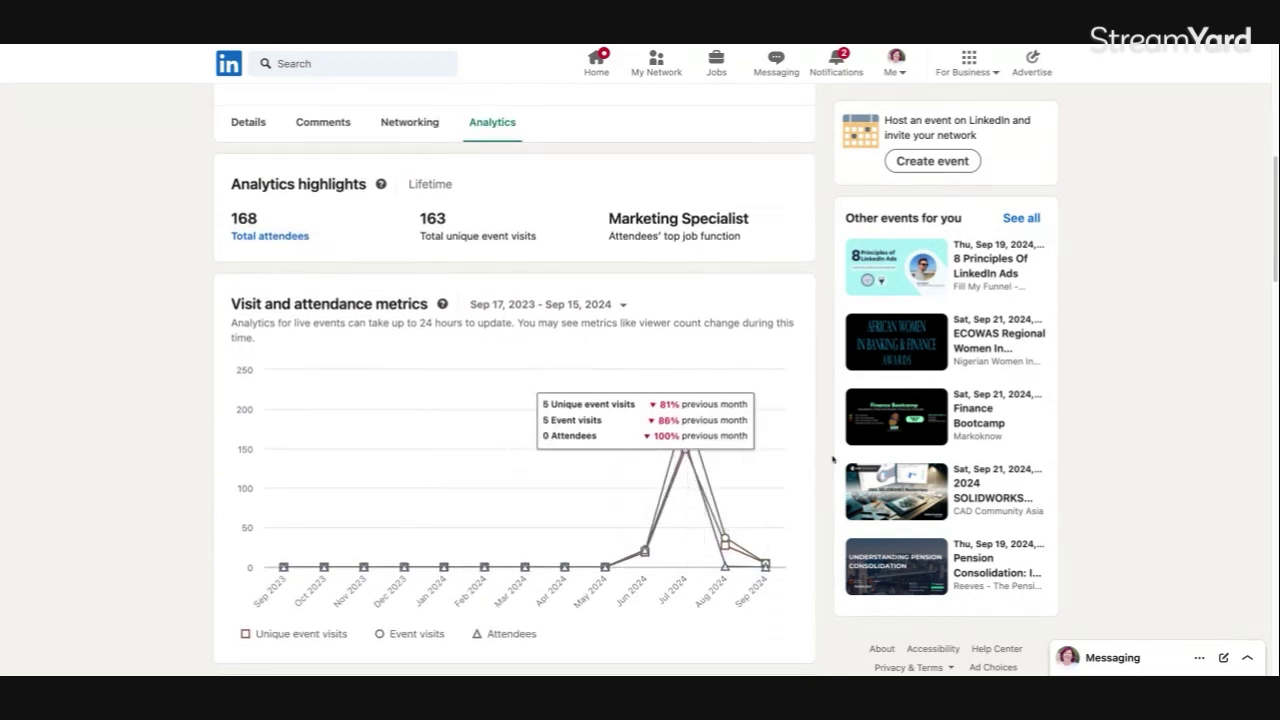
# Examine the July 2024 event's post analytics, covering discovery, engagements, video performance and video viewer demographics by job title.
pyautogui.scroll(-3, 818, 514)
pyautogui.scroll(-2, 818, 514)
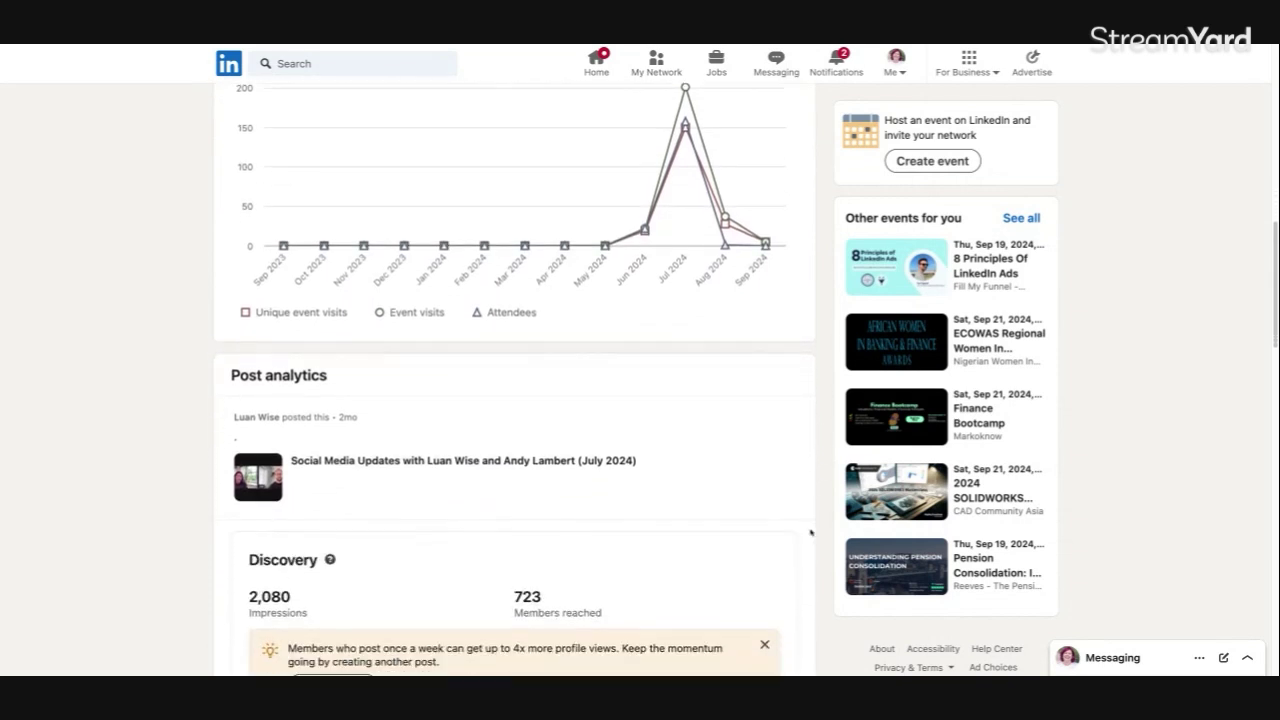
pyautogui.scroll(-1, 812, 530)
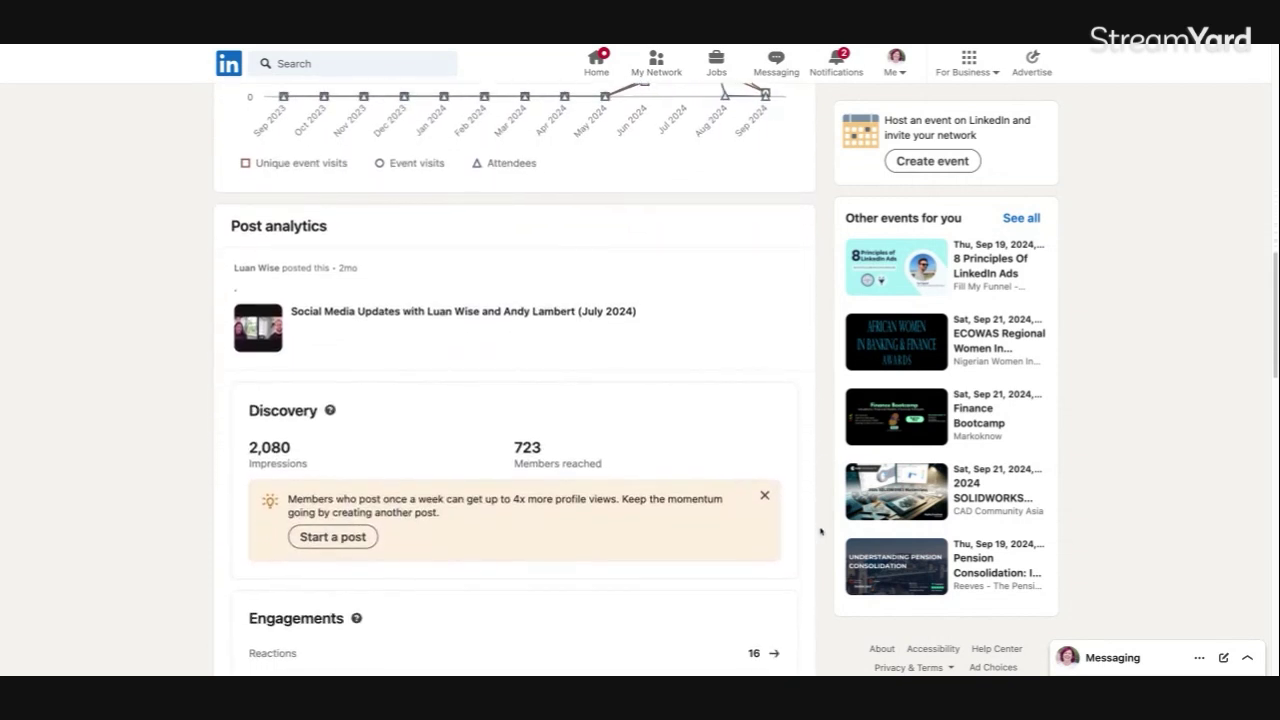
pyautogui.scroll(-3, 820, 531)
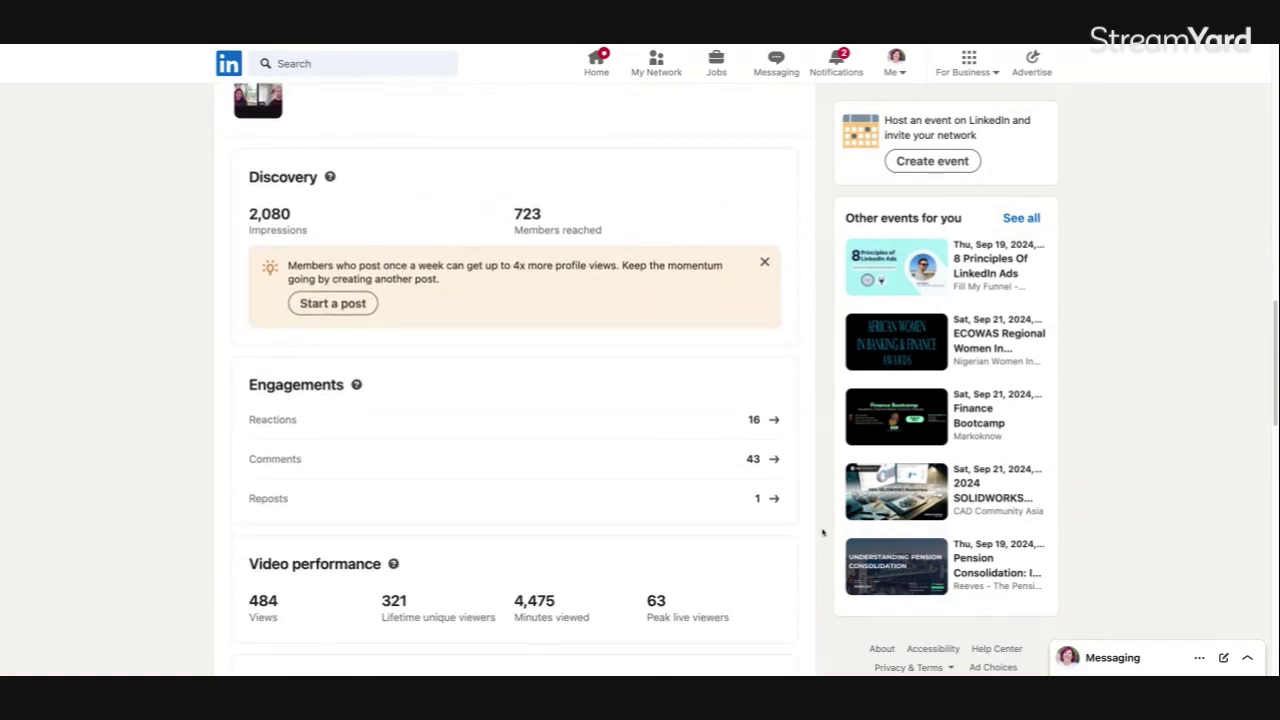
pyautogui.scroll(-1, 822, 532)
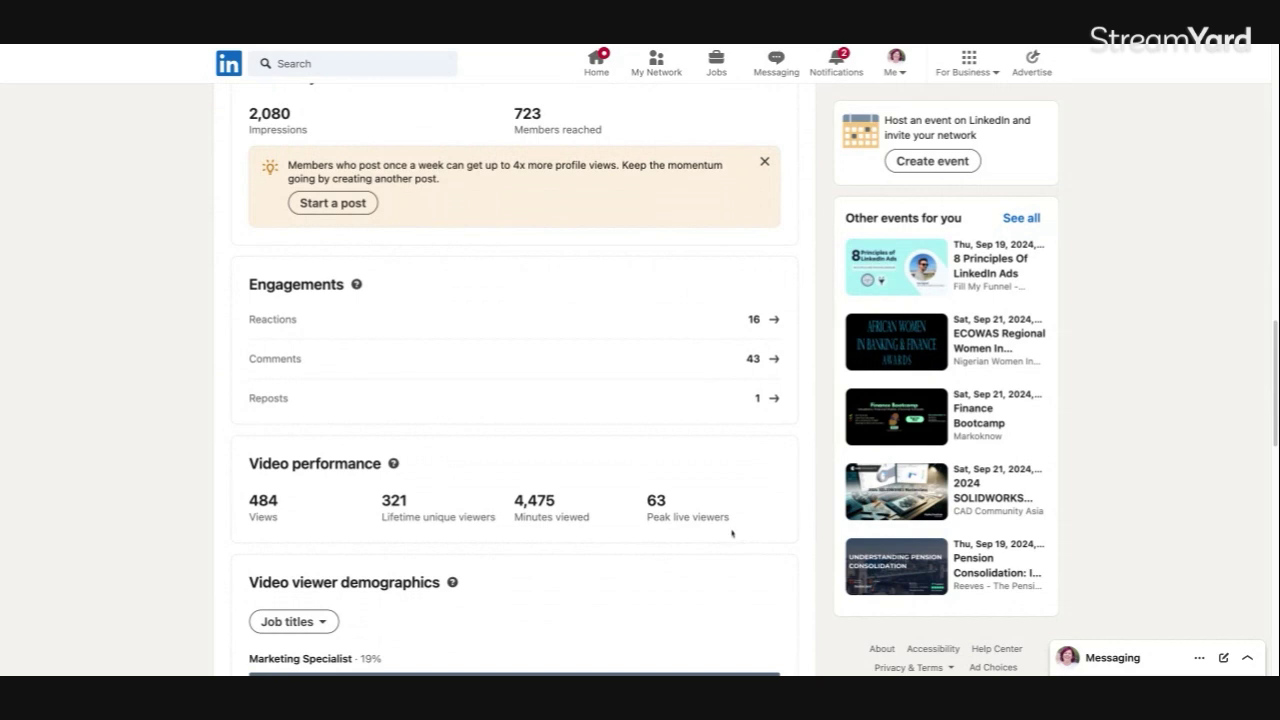
pyautogui.scroll(1, 732, 534)
pyautogui.scroll(-1, 803, 528)
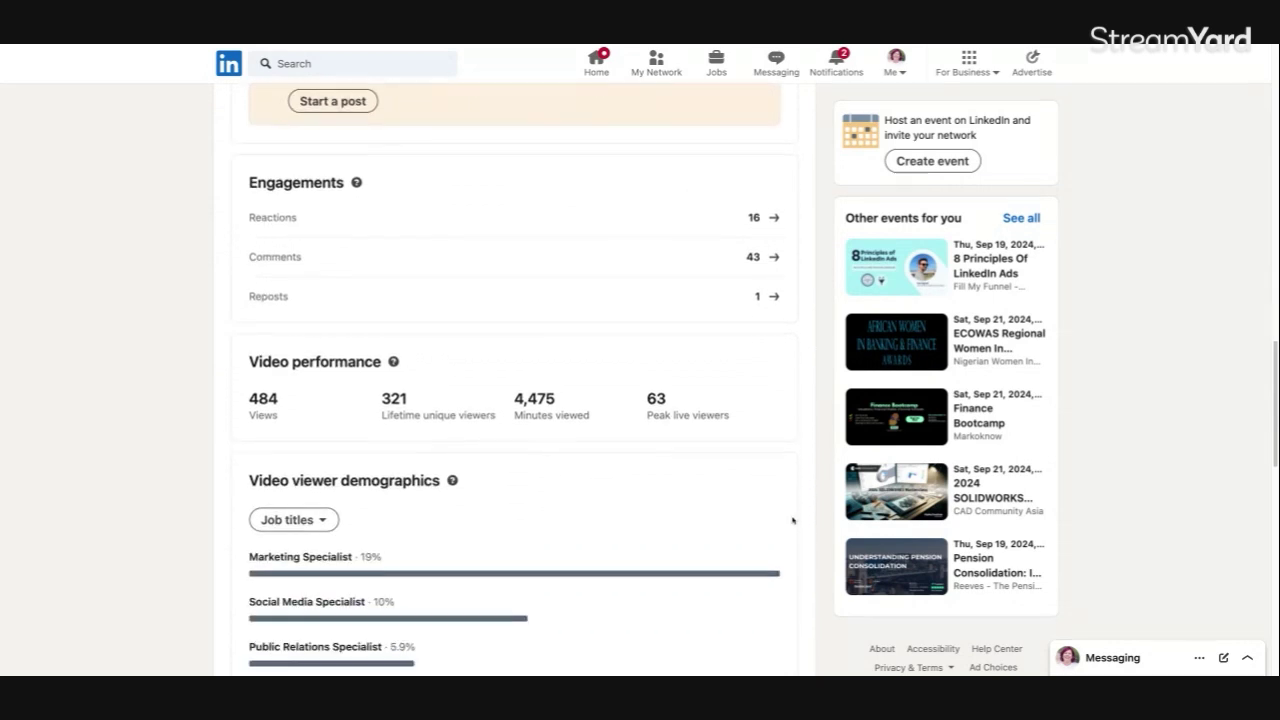
pyautogui.scroll(-1, 790, 522)
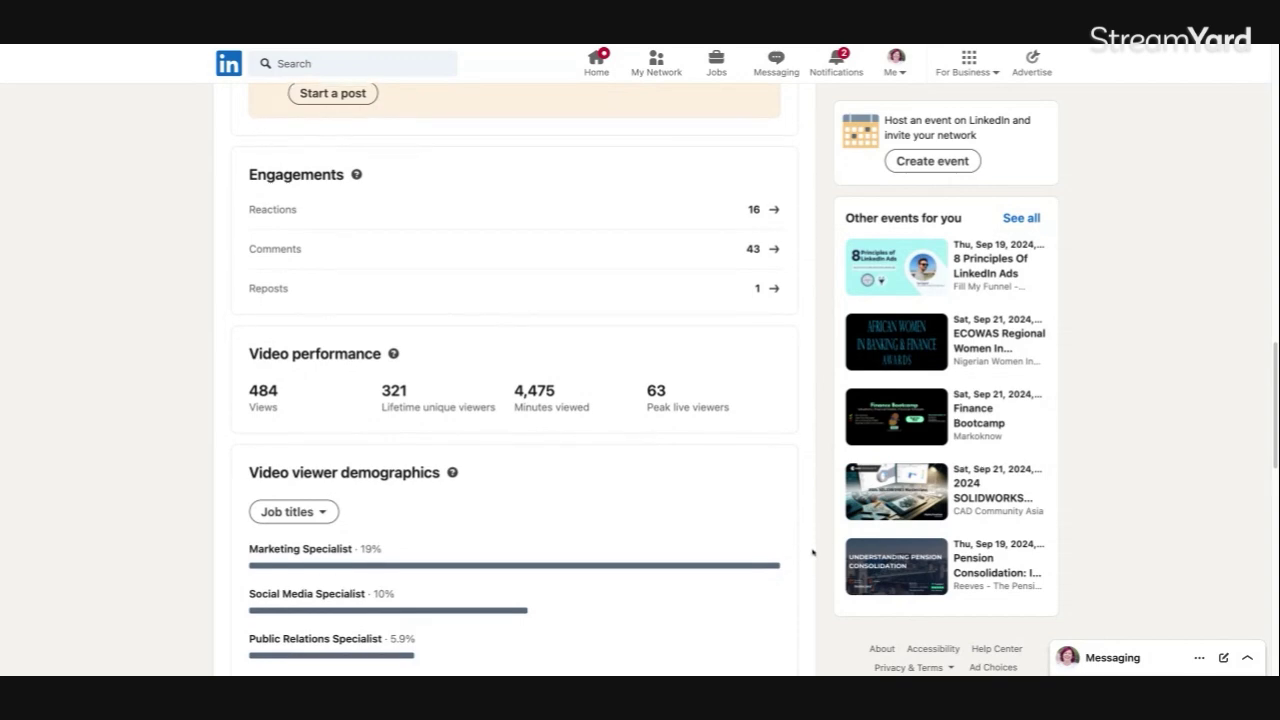
pyautogui.scroll(-2, 811, 551)
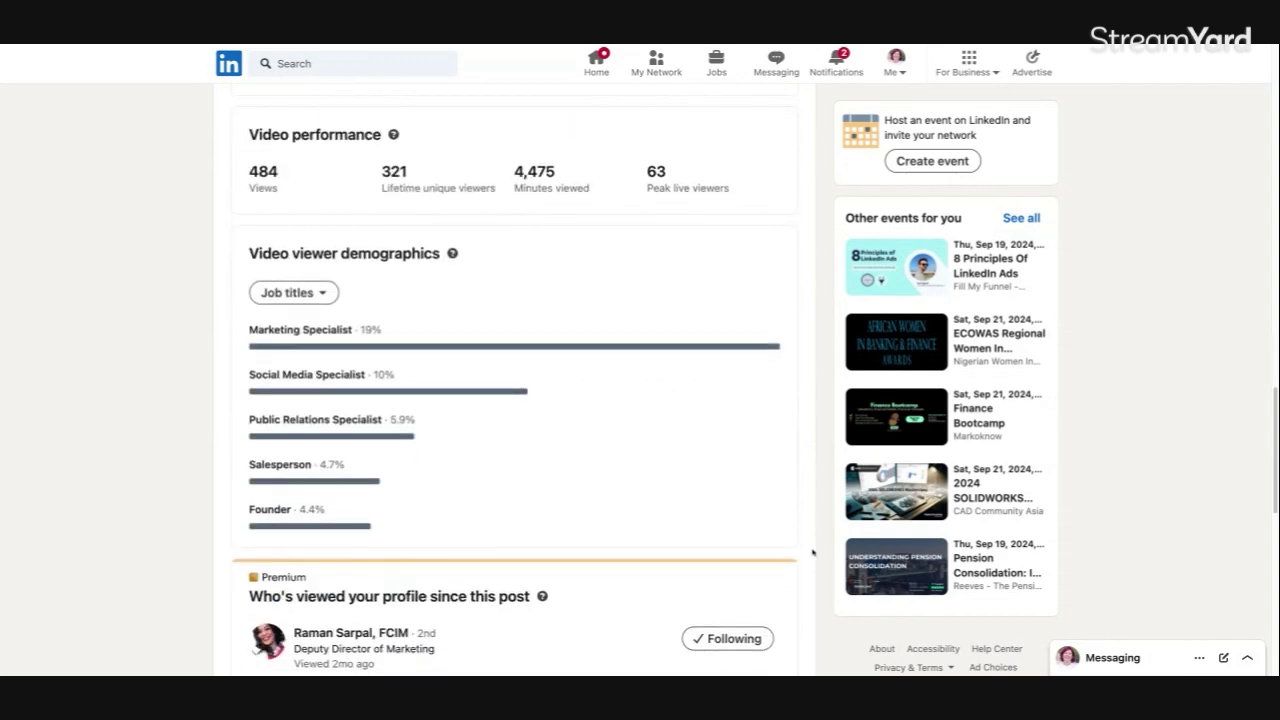